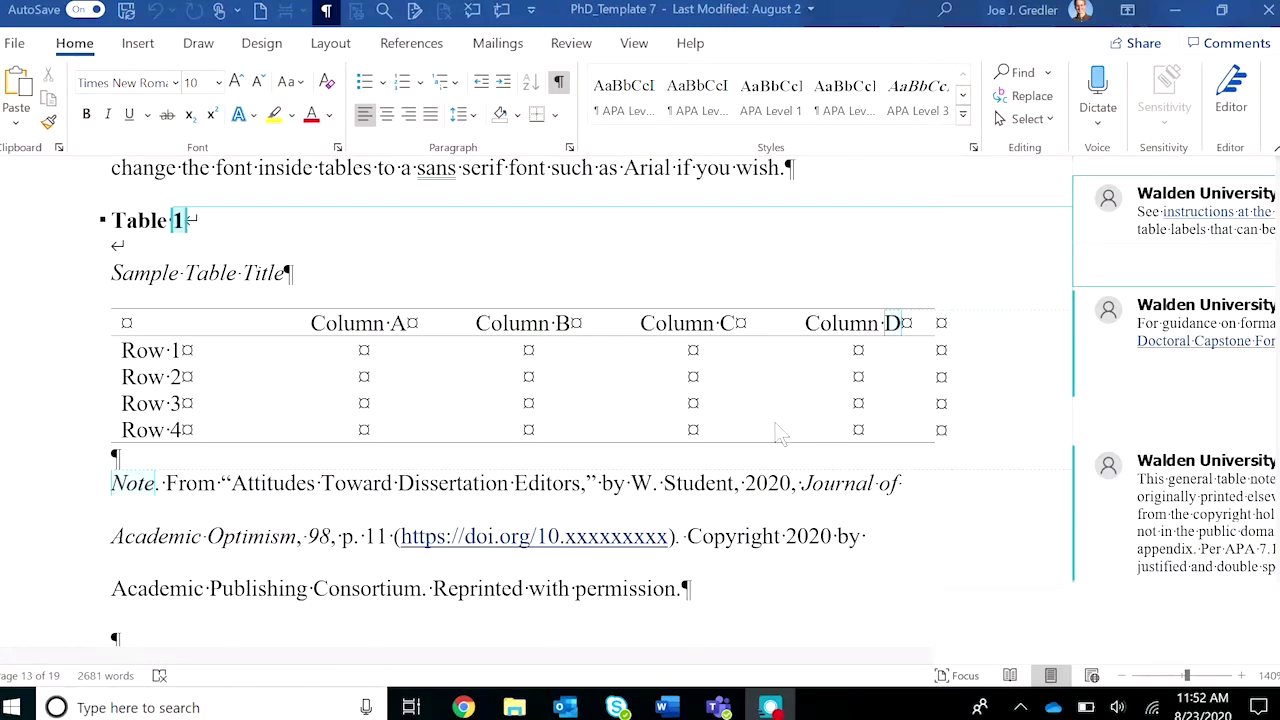
# Delete the three Walden University comments attached to the Table 1 label, the Column D heading and the table note
pyautogui.rightClick(1182, 218)
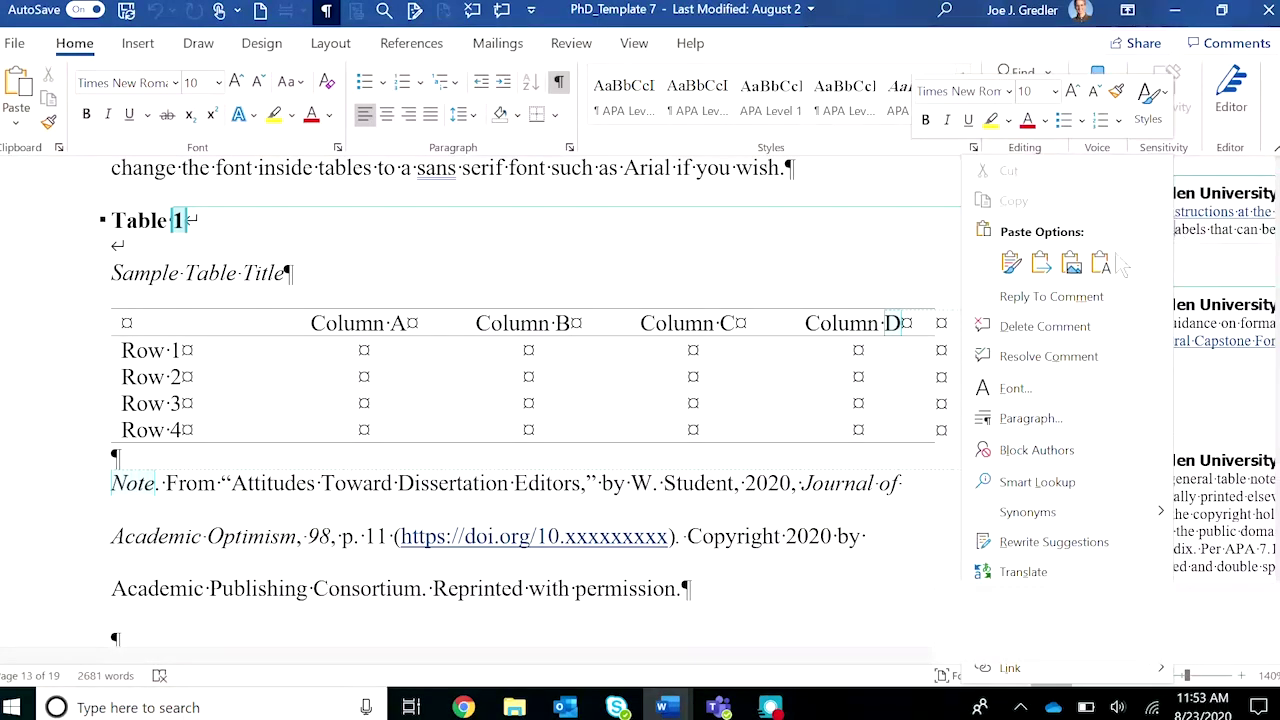
pyautogui.click(1088, 328)
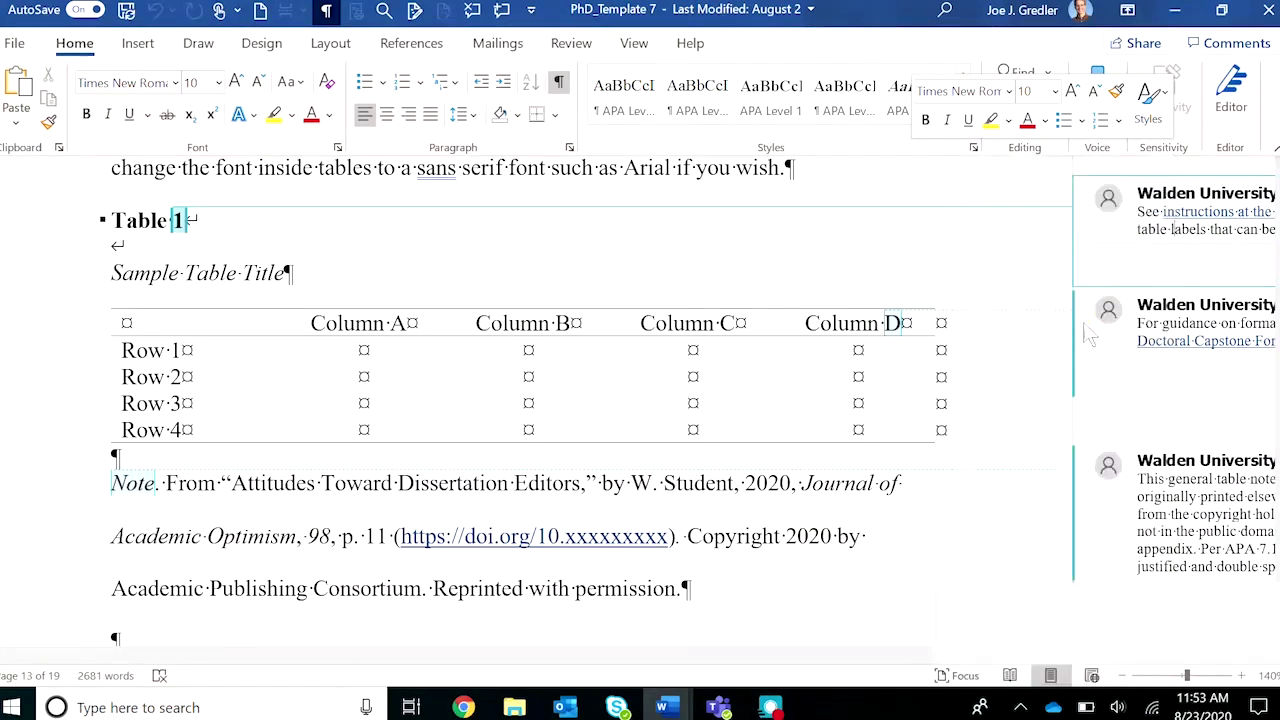
pyautogui.rightClick(1176, 330)
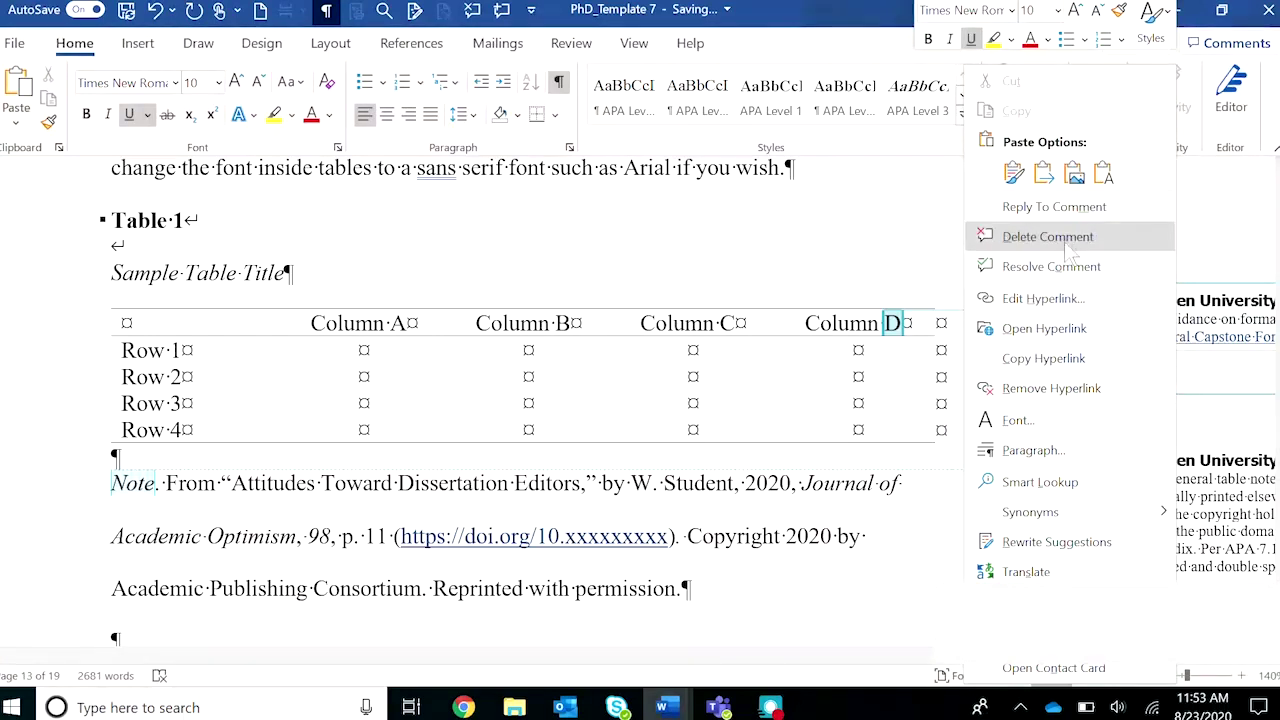
pyautogui.click(1068, 243)
pyautogui.rightClick(1176, 505)
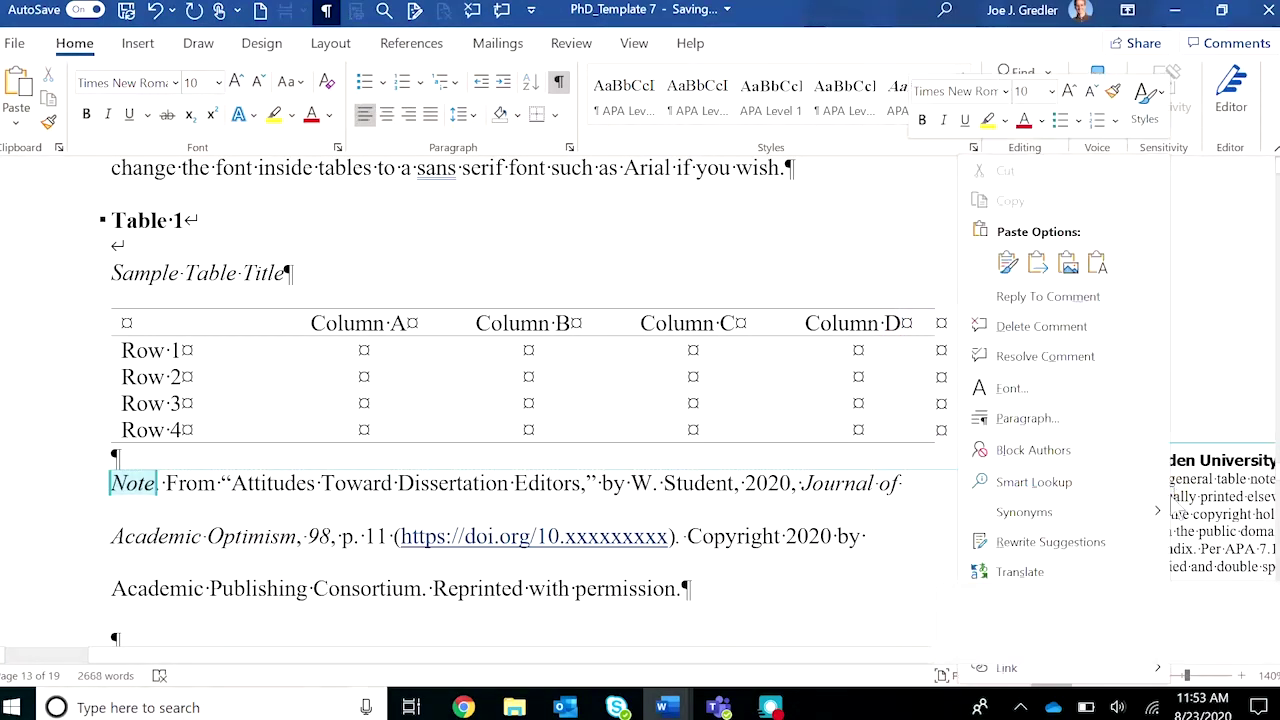
pyautogui.click(1064, 328)
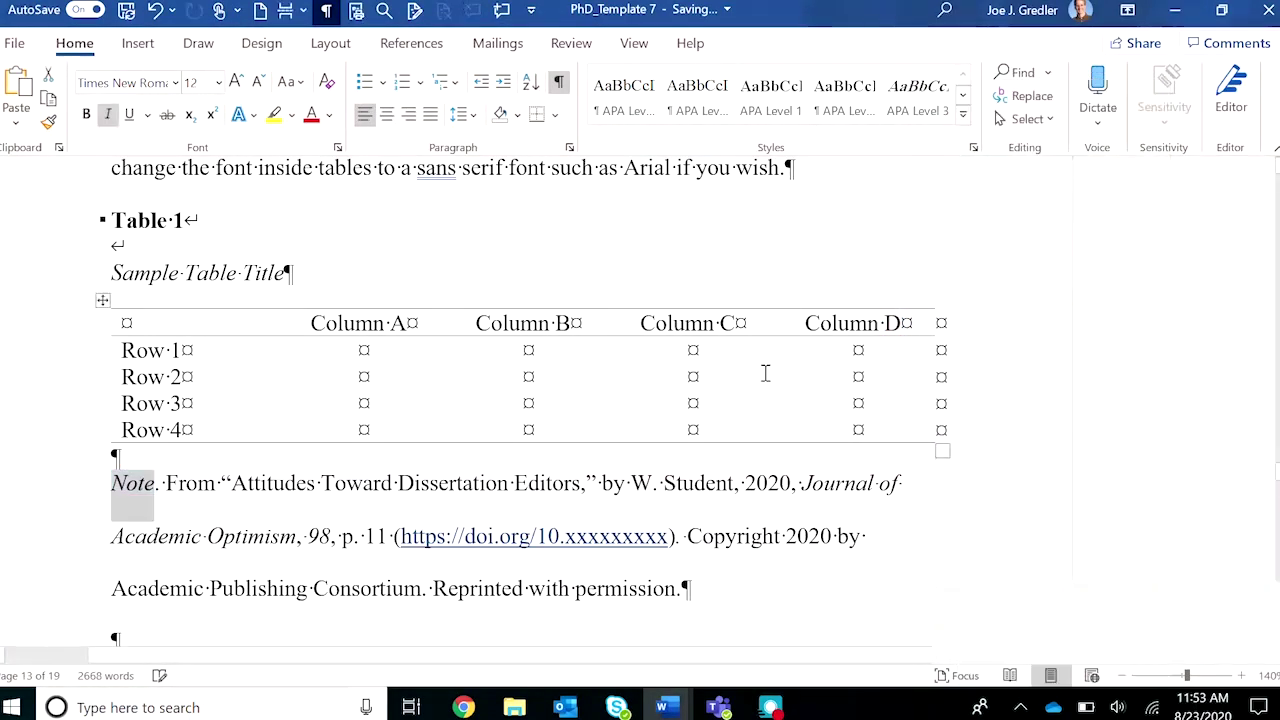
# Copy the whole sample table block, from the Table 1 label through the end of its source note
pyautogui.click(397, 380)
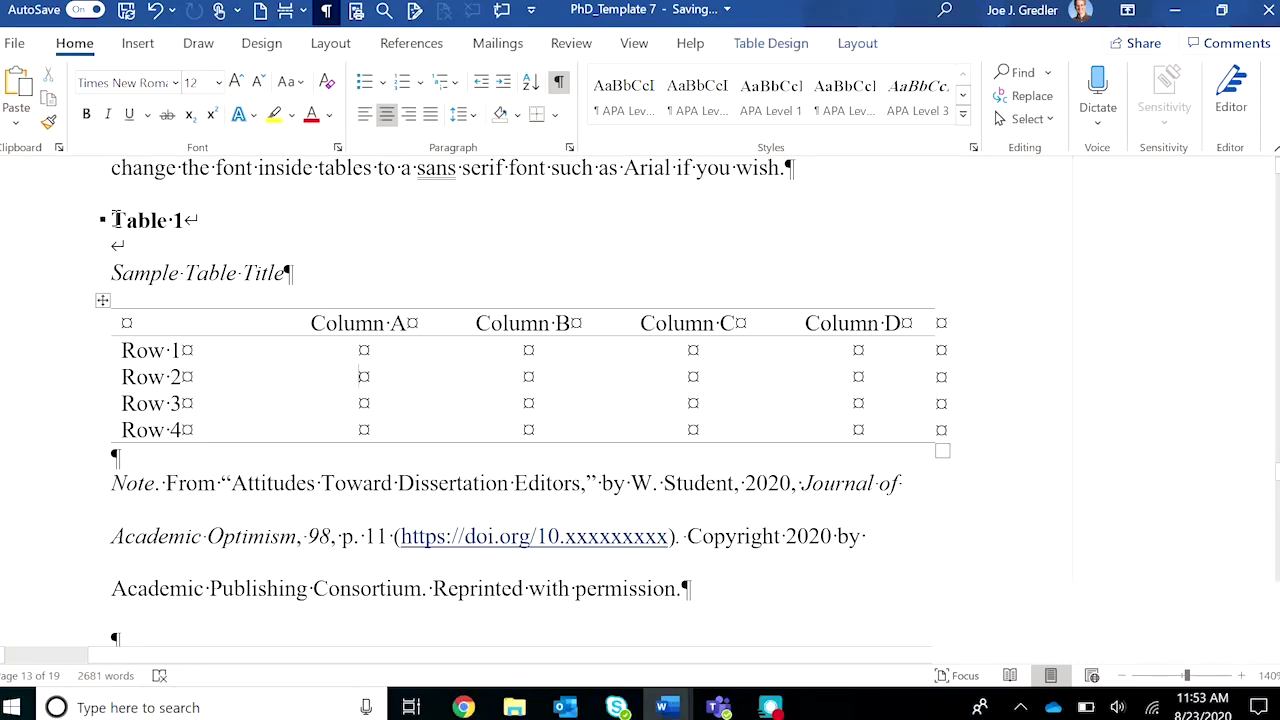
pyautogui.moveTo(115, 220); pyautogui.dragTo(743, 600)
pyautogui.hotkey('ctrl', 'c')
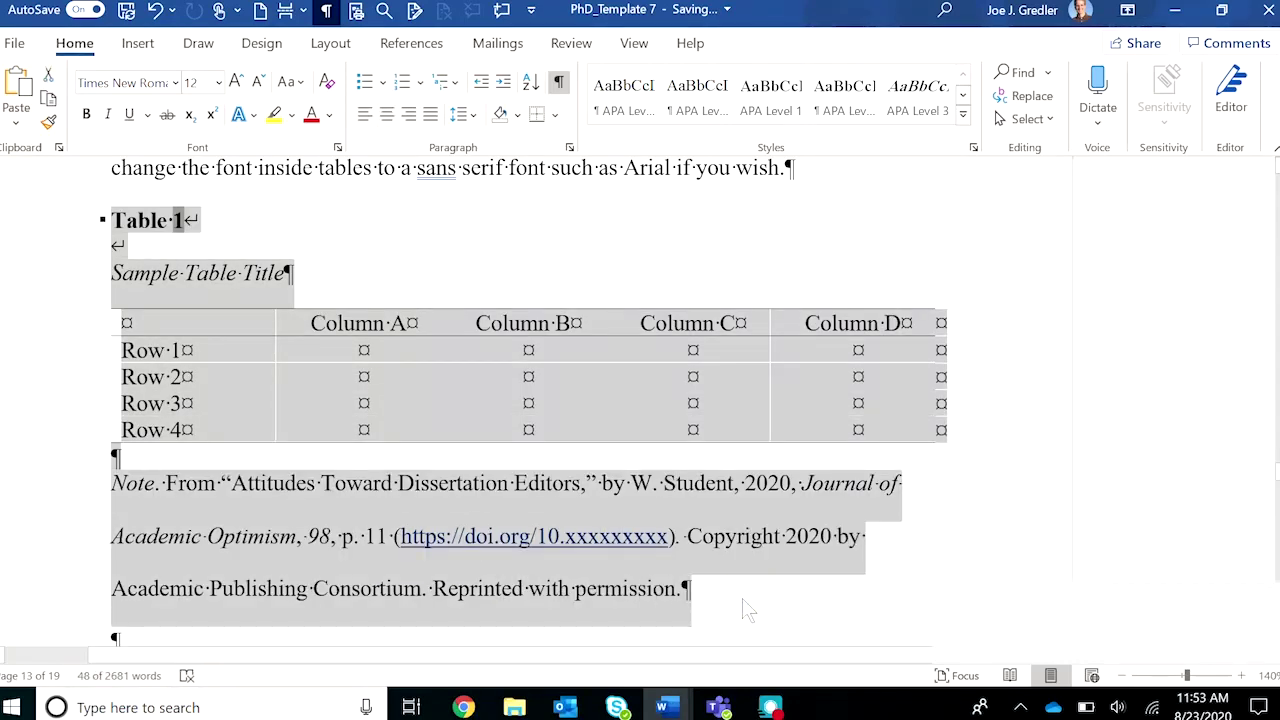
# Switch to the PhD_skeleton template 7 demo document and paste three copies of the table block at the empty paragraph below the Results text
pyautogui.click(663, 700)
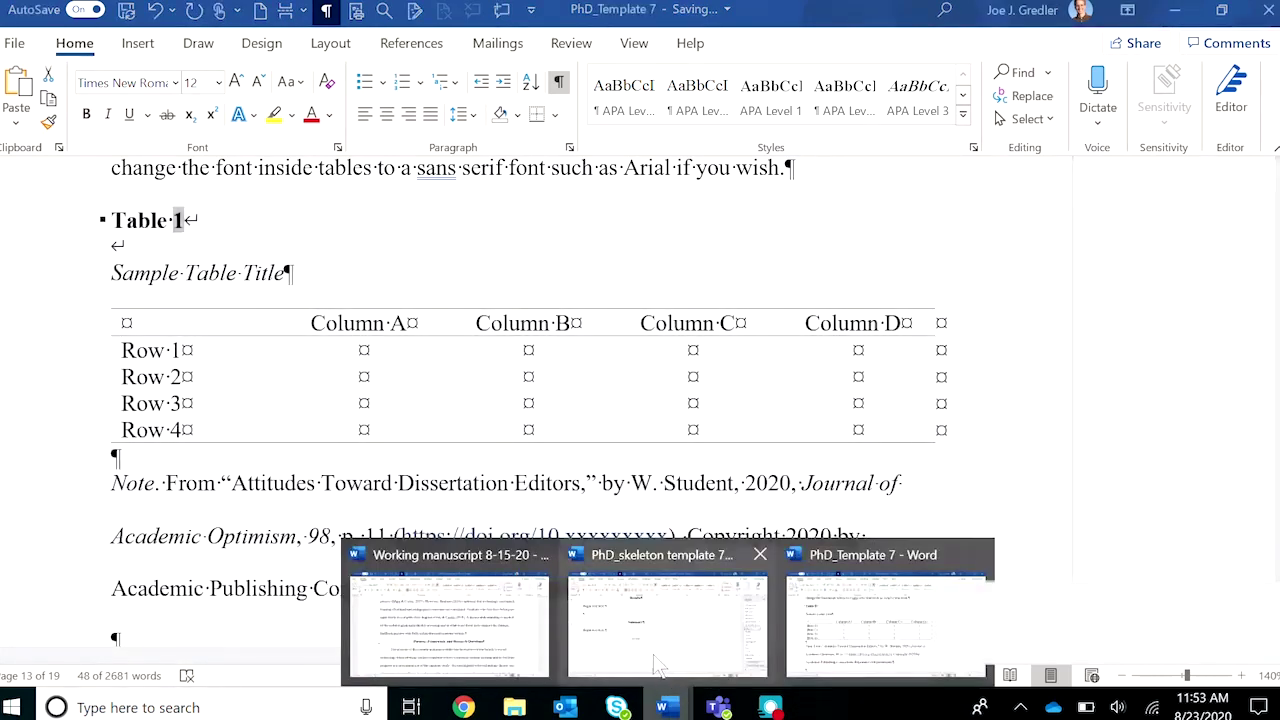
pyautogui.click(636, 636)
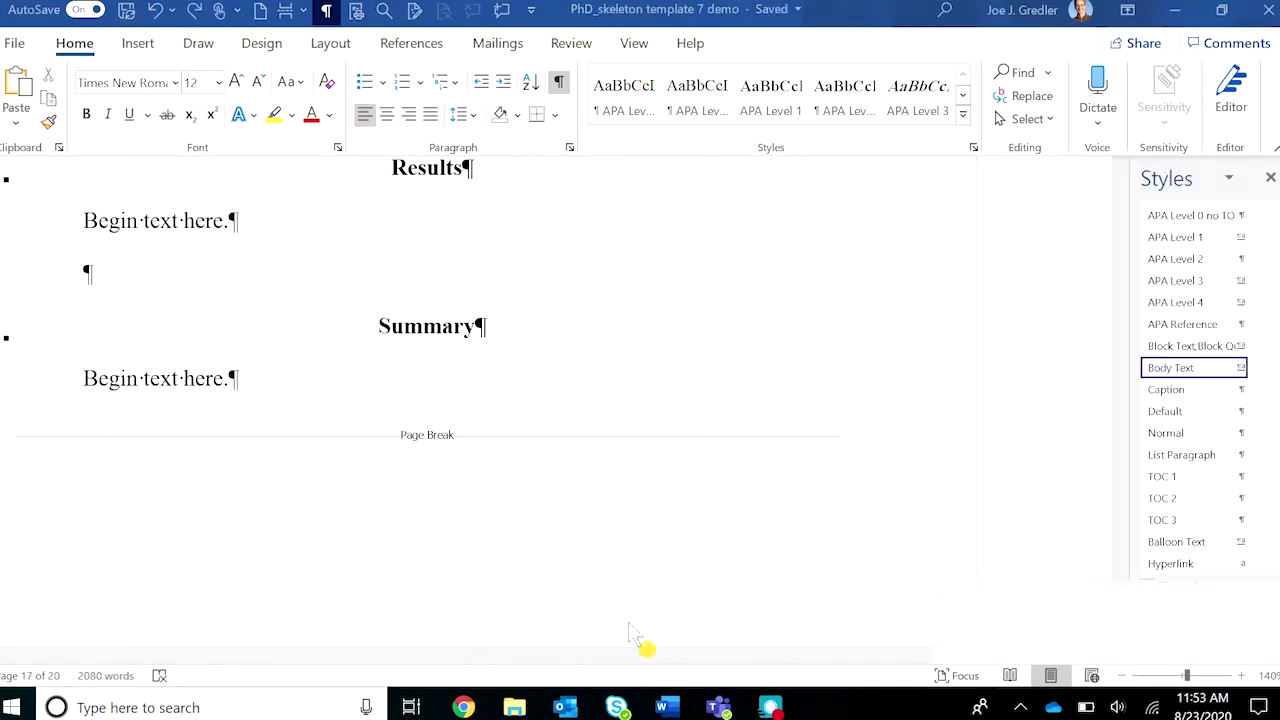
pyautogui.click(87, 274)
pyautogui.hotkey('ctrl', 'v')
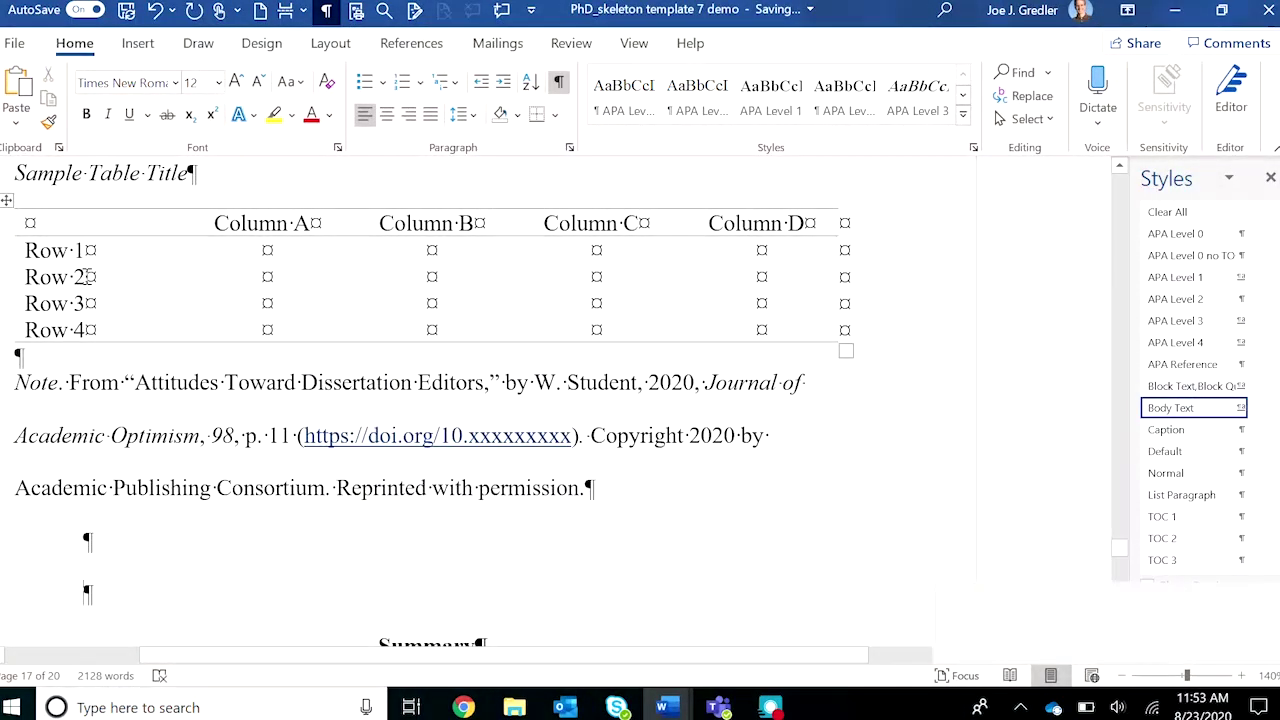
pyautogui.press('Return')
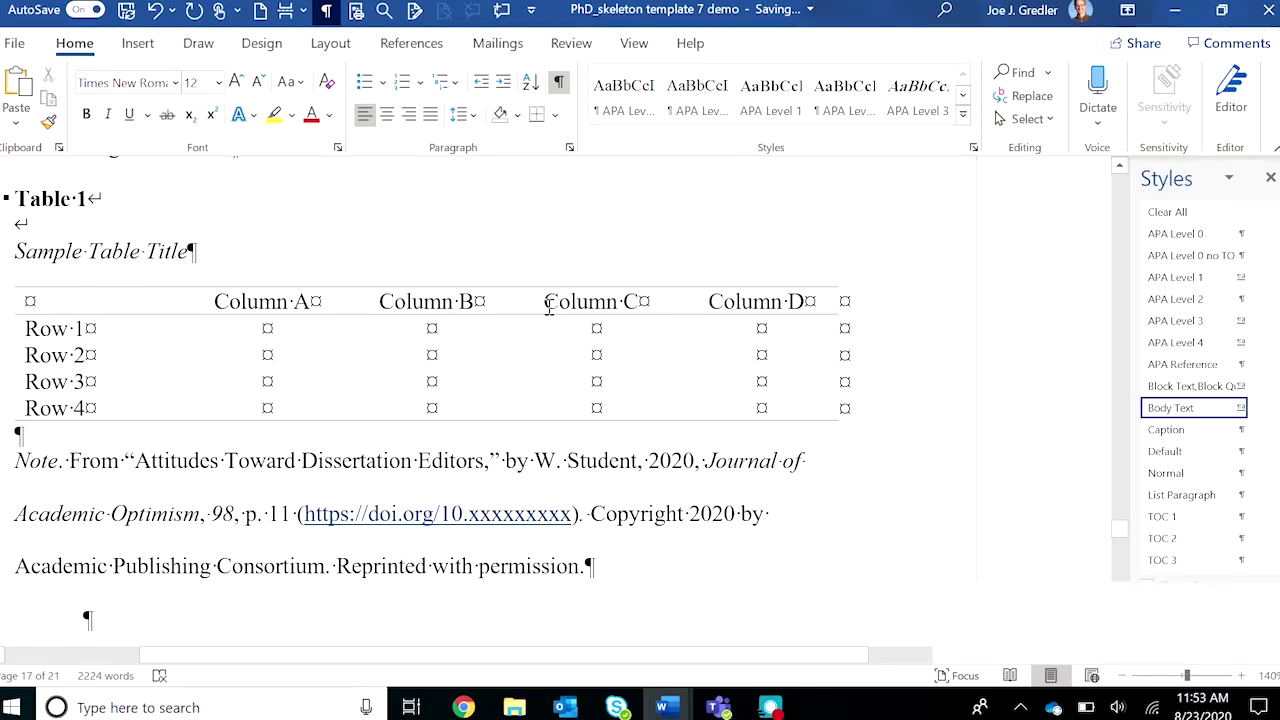
# Delete Columns C and D from the first pasted table and widen Column B to nearly the original table width
pyautogui.moveTo(551, 311); pyautogui.dragTo(743, 407)
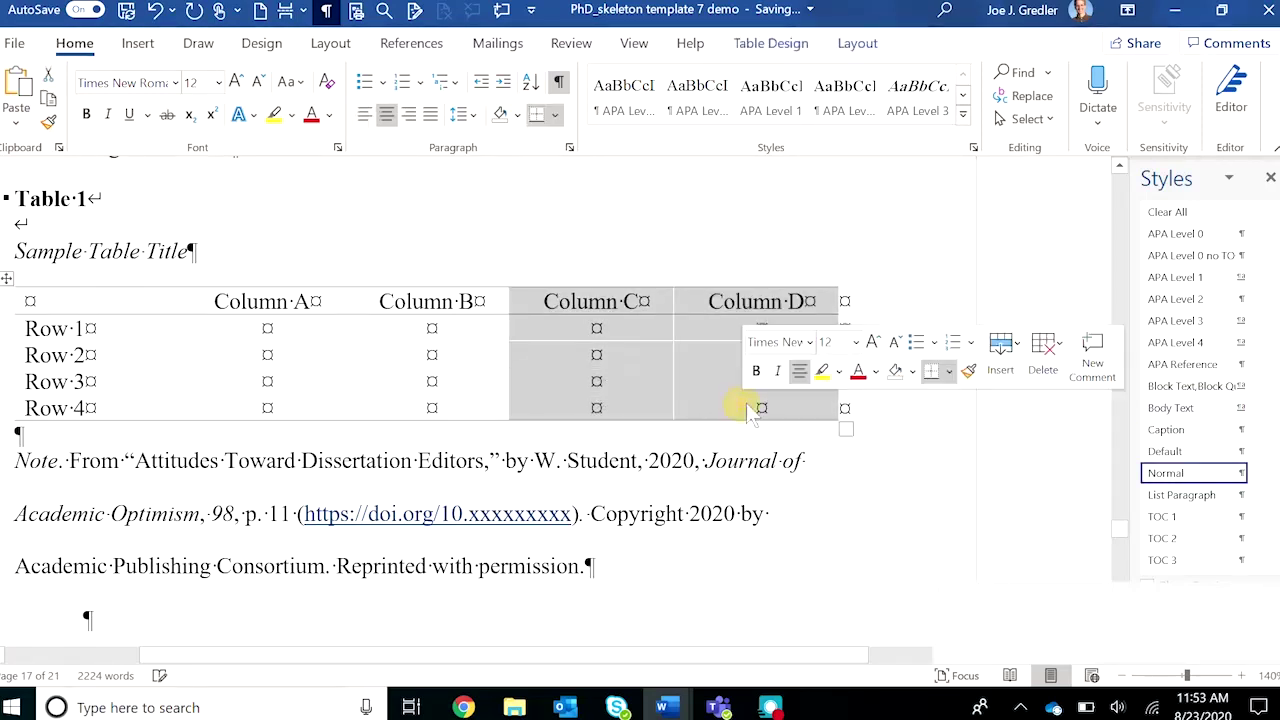
pyautogui.rightClick(648, 370)
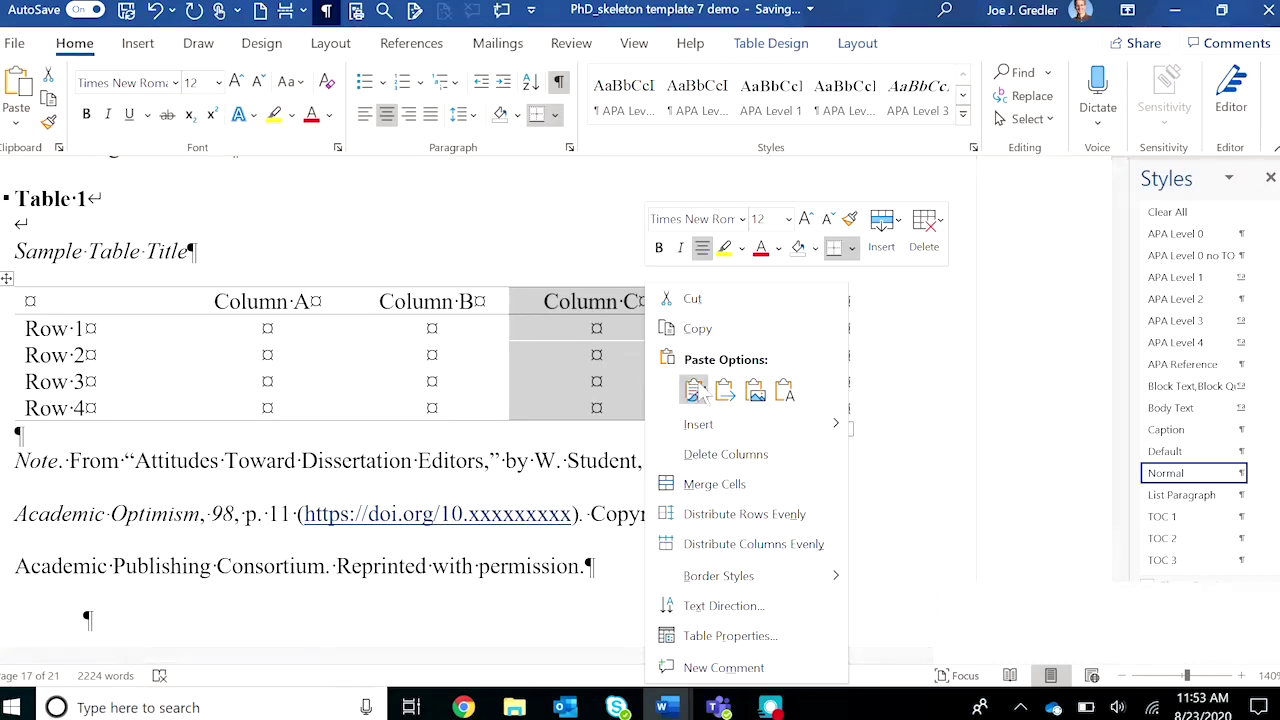
pyautogui.click(750, 455)
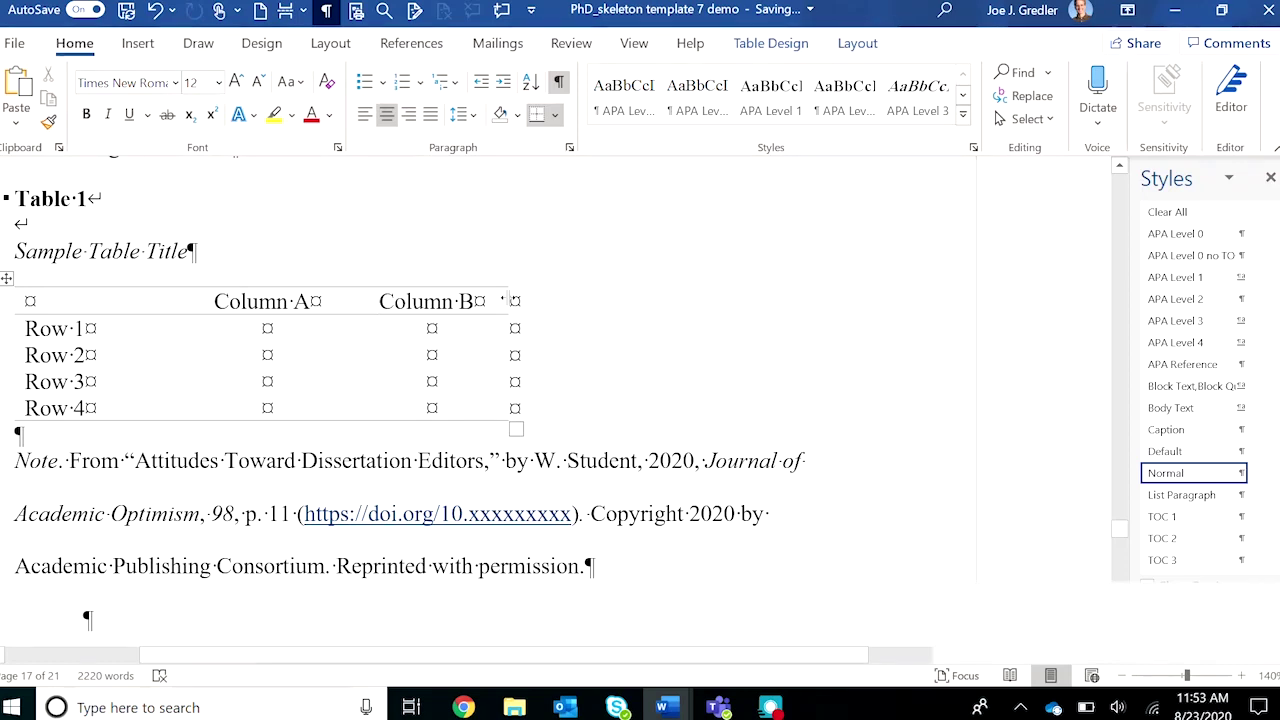
pyautogui.moveTo(515, 300); pyautogui.dragTo(815, 306)
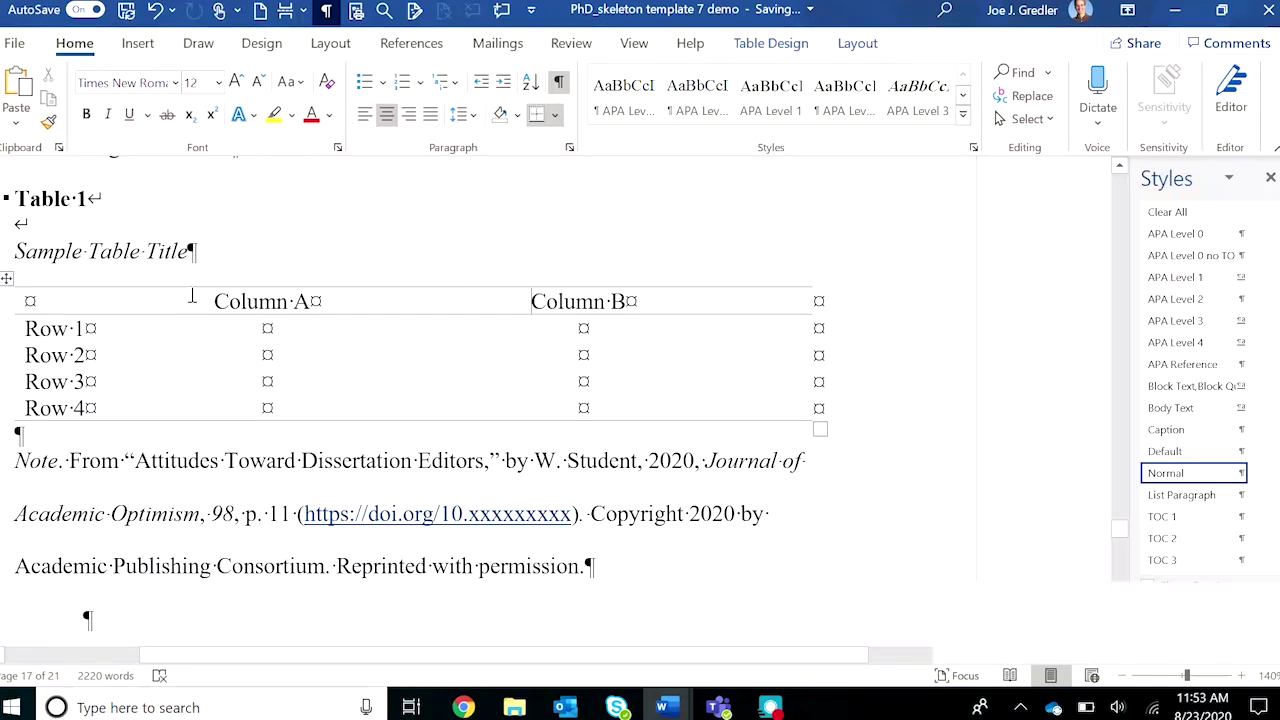
# Insert two blank rows above Row 3 in the first table
pyautogui.click(24, 381)
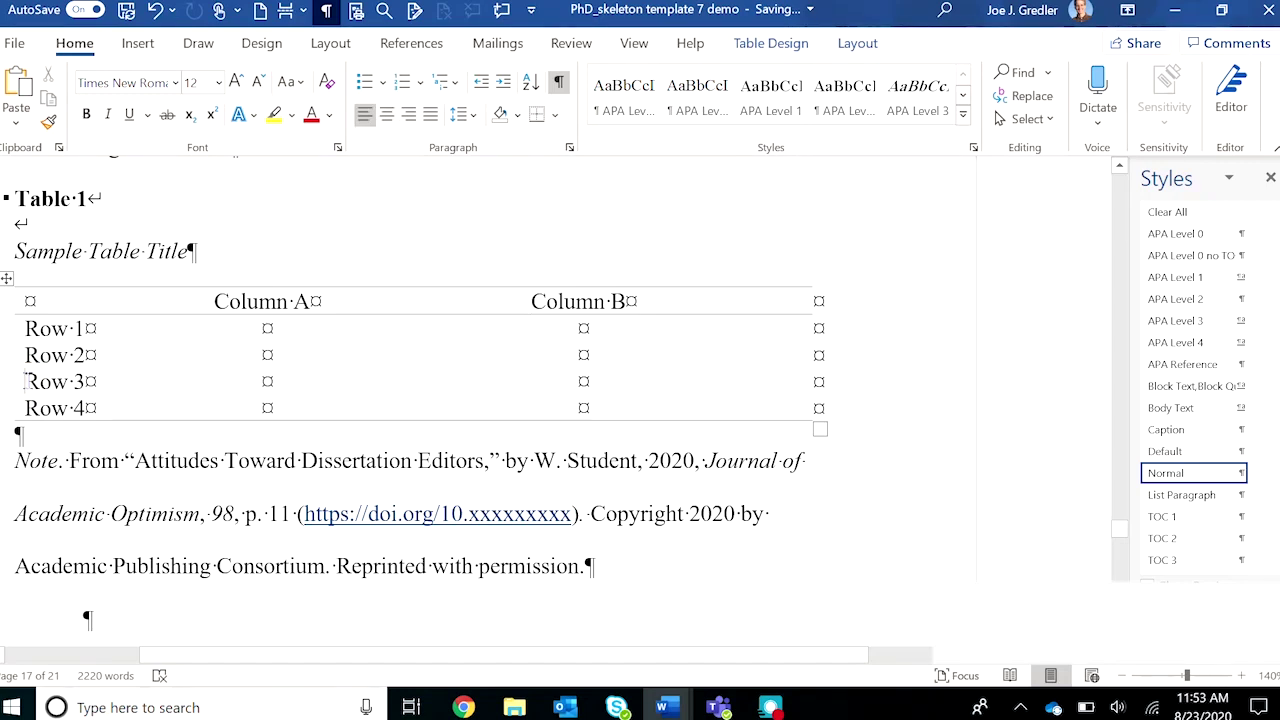
pyautogui.rightClick(26, 381)
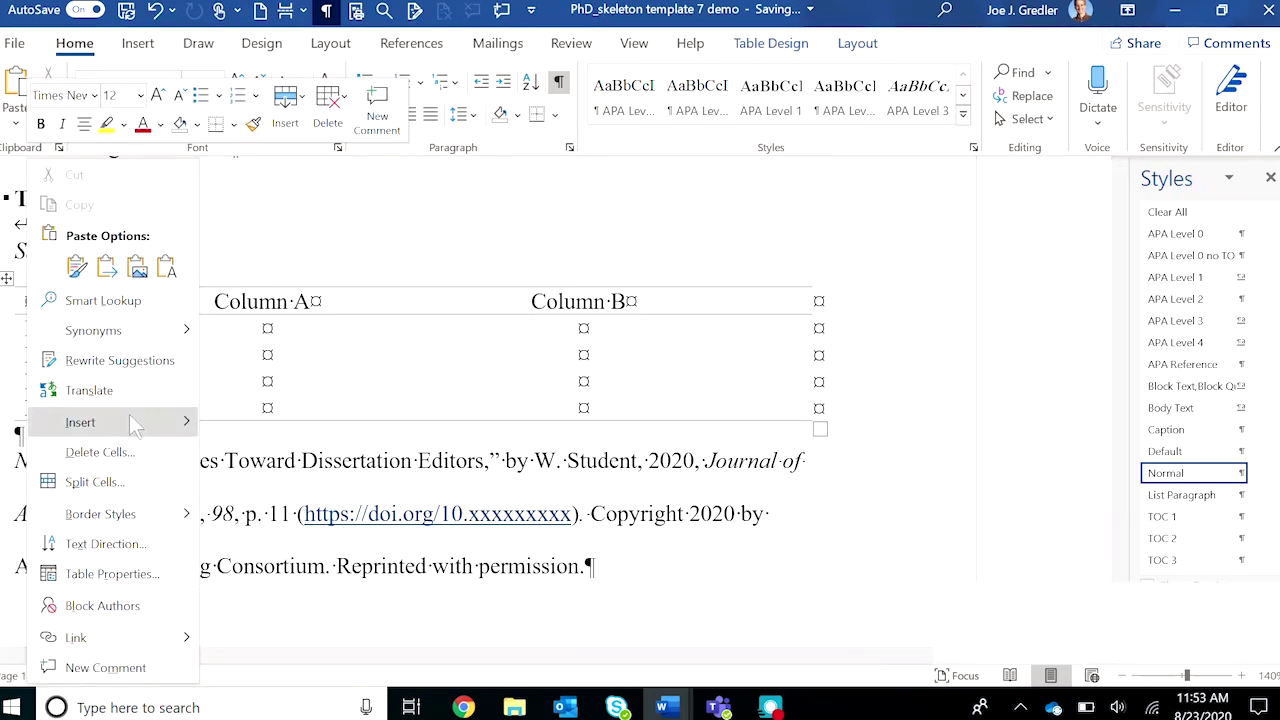
pyautogui.moveTo(135, 424)
pyautogui.click(290, 483)
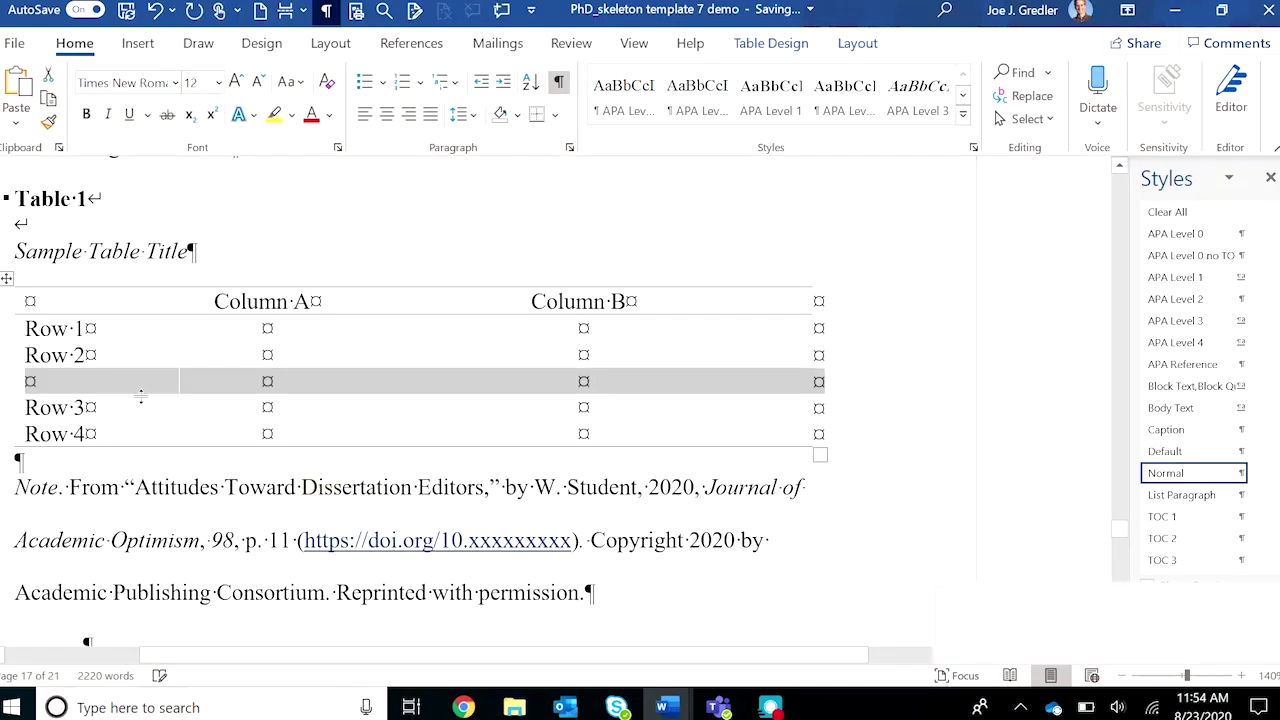
pyautogui.rightClick(30, 405)
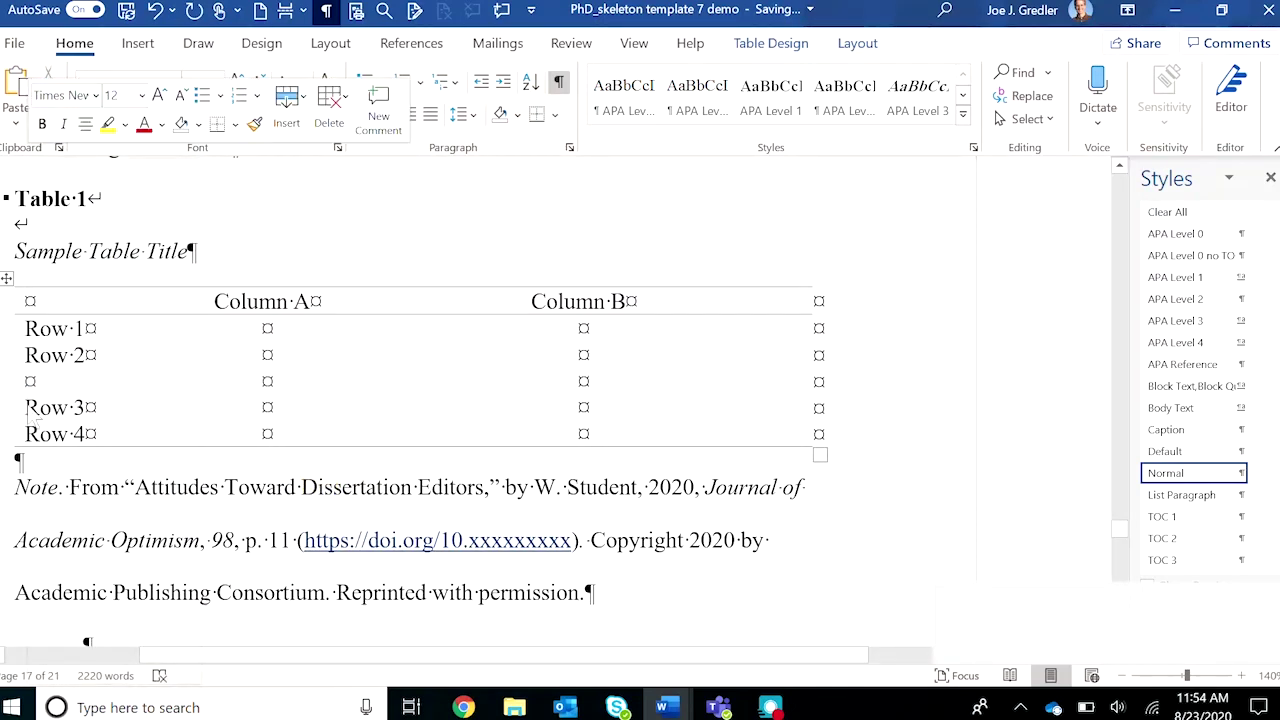
pyautogui.moveTo(123, 420)
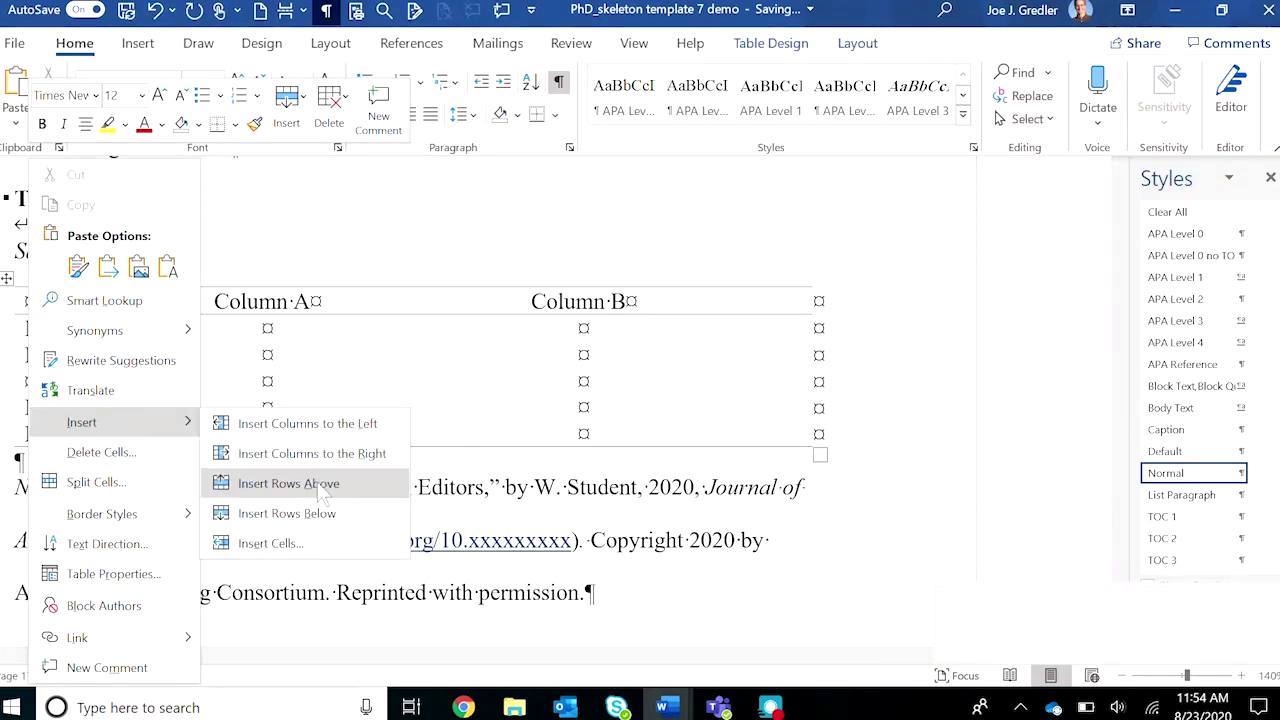
pyautogui.click(288, 485)
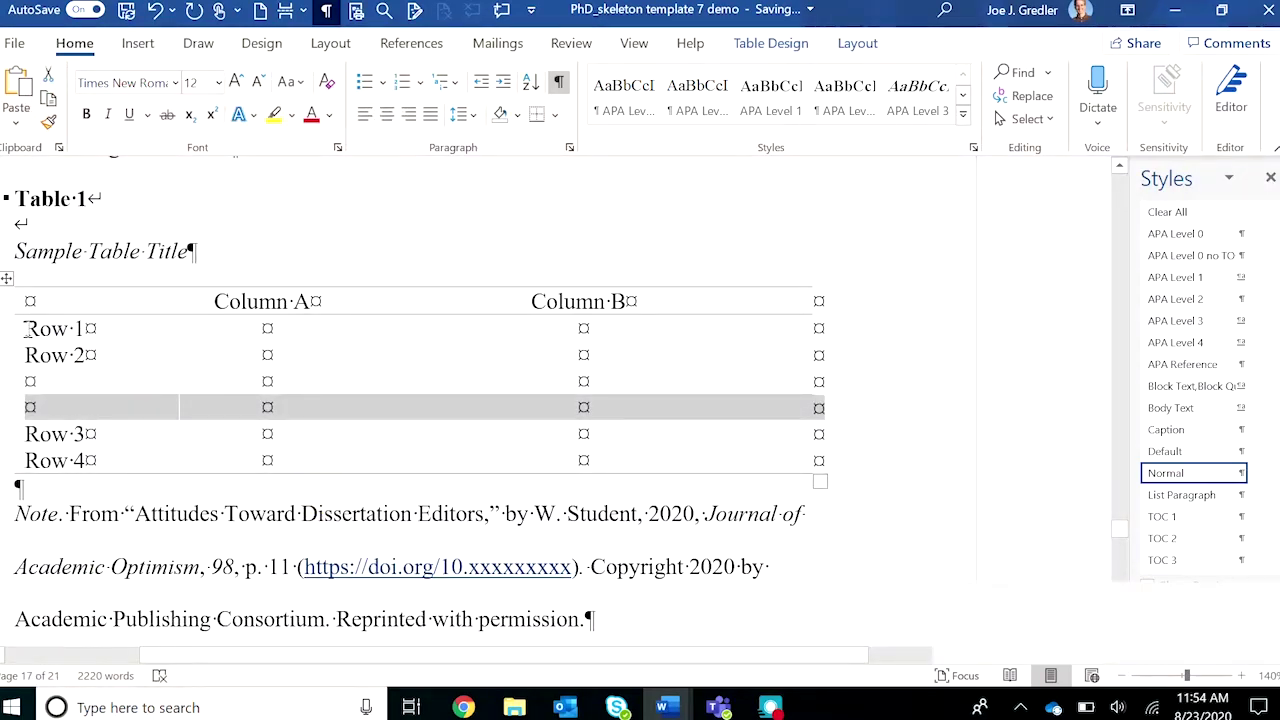
pyautogui.click(191, 380)
# Replace the first table's sample title with "First Table"
pyautogui.scroll(-5, 394, 449)
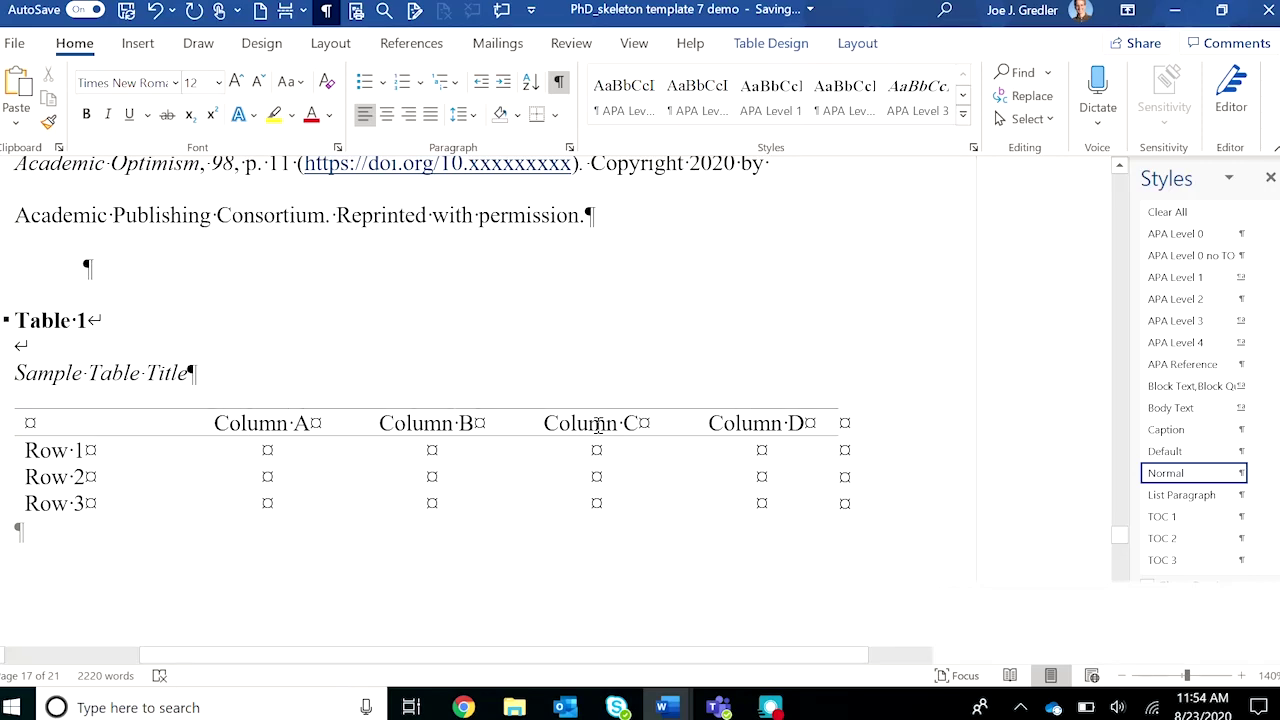
pyautogui.scroll(5, 590, 430)
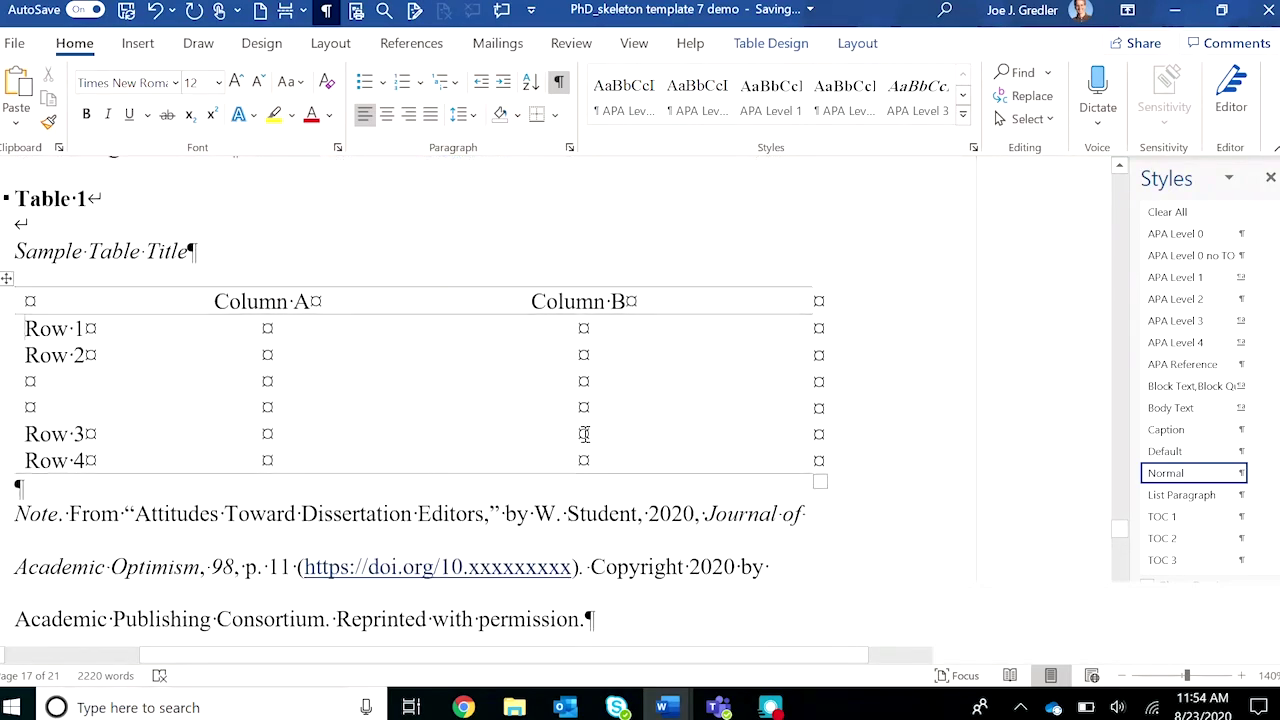
pyautogui.scroll(2, 584, 433)
pyautogui.moveTo(15, 386); pyautogui.dragTo(180, 396)
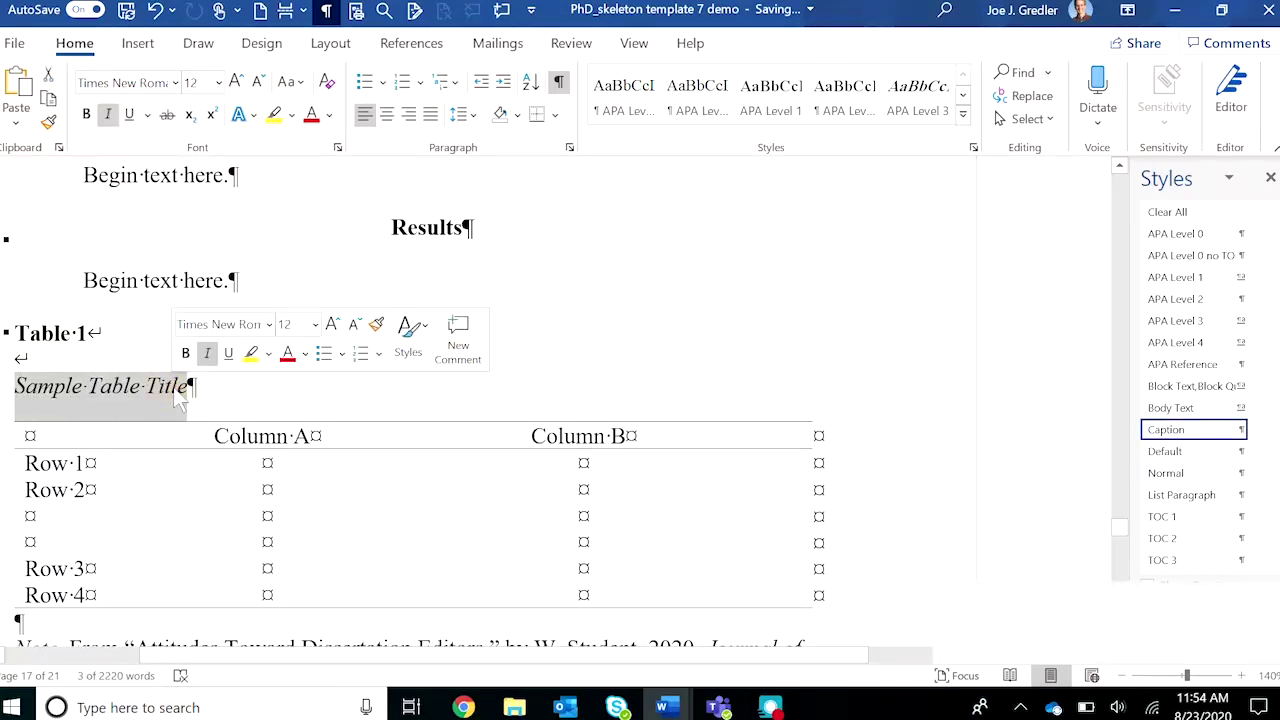
pyautogui.write('First ')
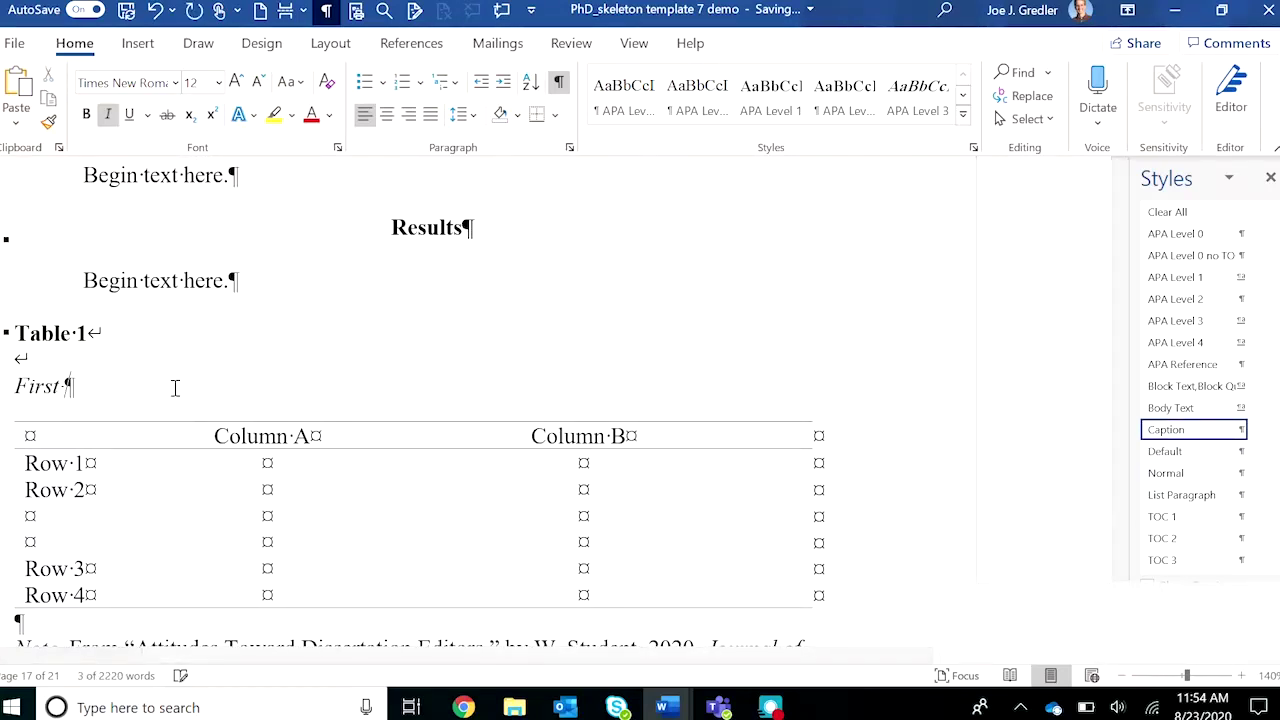
pyautogui.write('Table')
# Replace the second table's sample title with "Second Table"
pyautogui.scroll(-5, 175, 388)
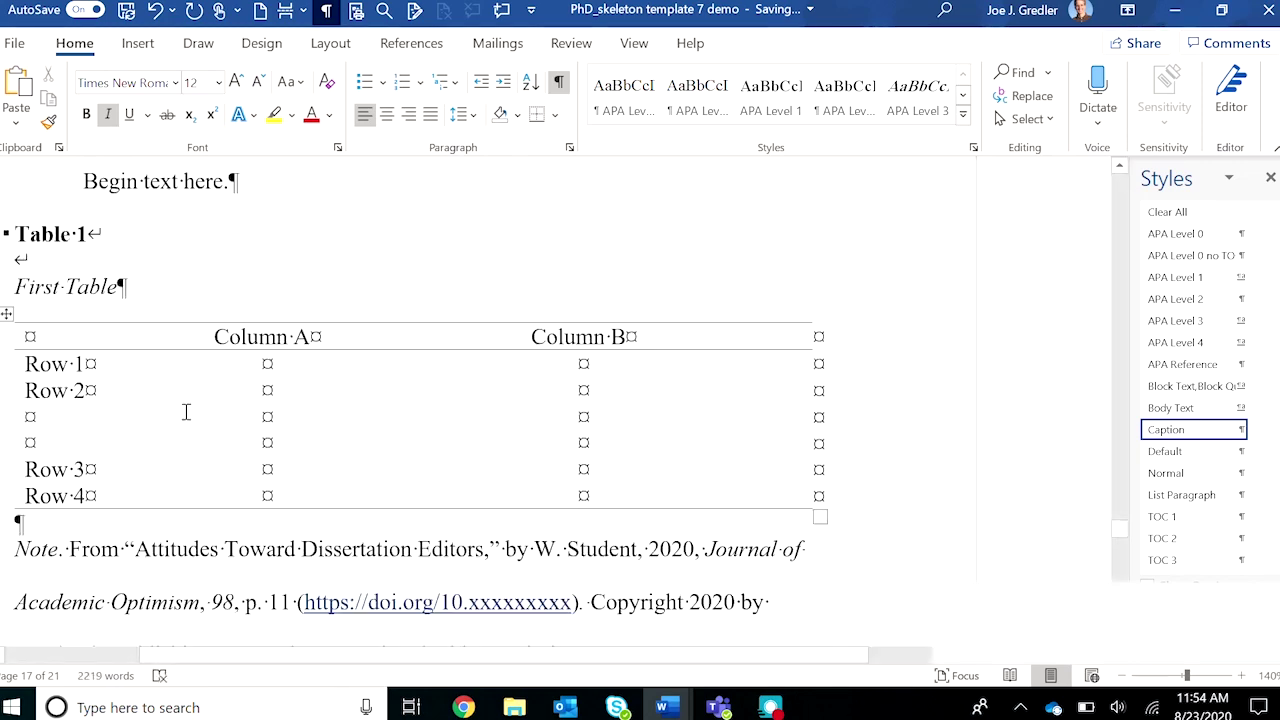
pyautogui.moveTo(16, 372); pyautogui.dragTo(190, 375)
pyautogui.write('Se')
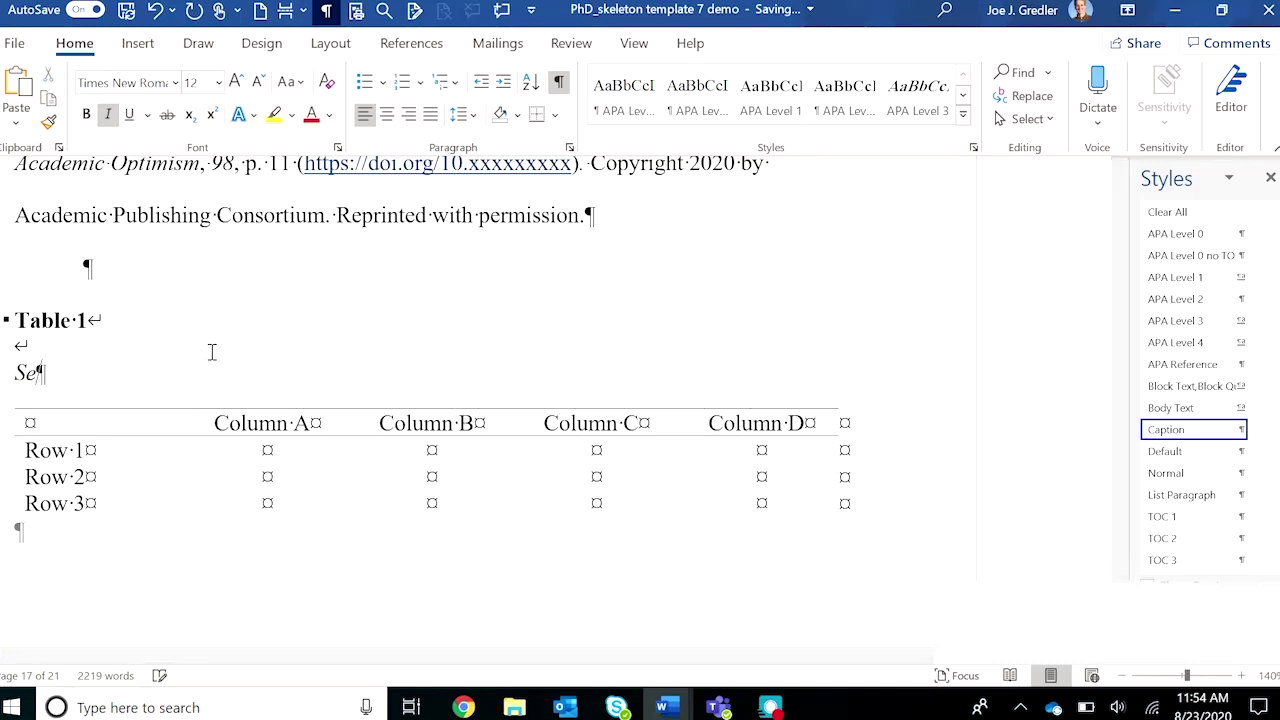
pyautogui.write('cond Tb')
pyautogui.press('BackSpace')
pyautogui.write('able')
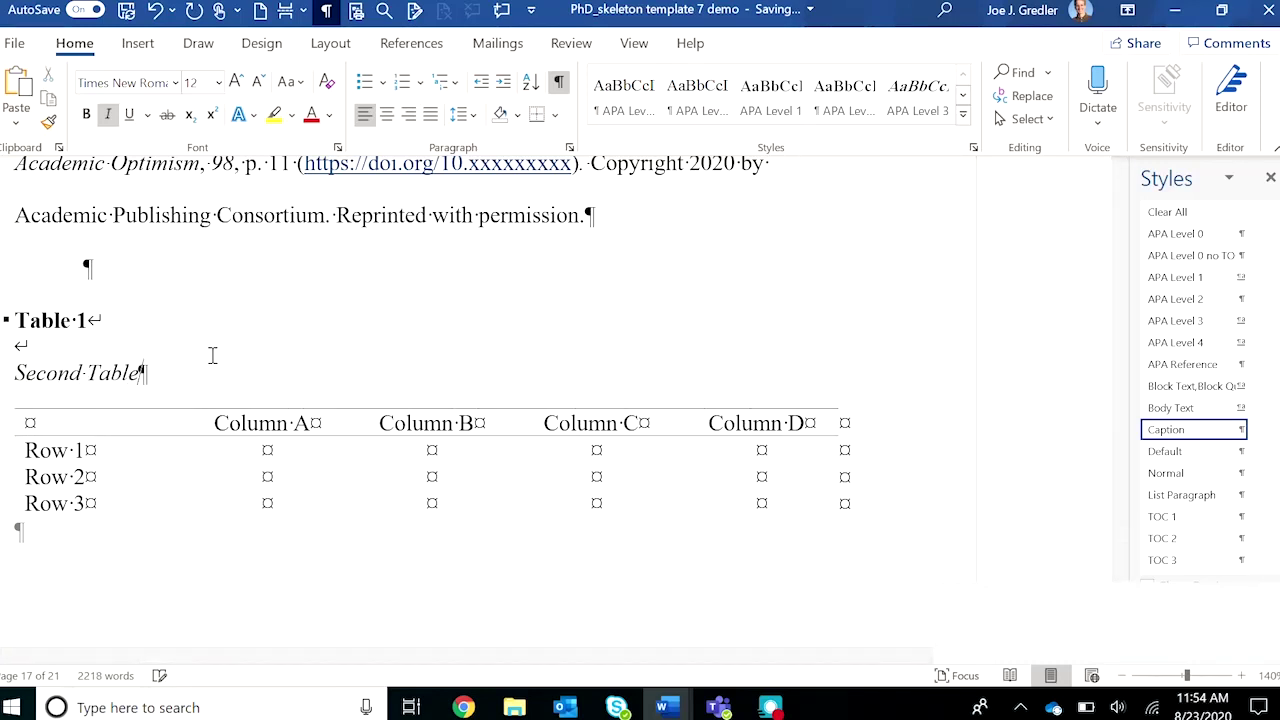
# Update the automatic number field in the second table's label
pyautogui.click(80, 325)
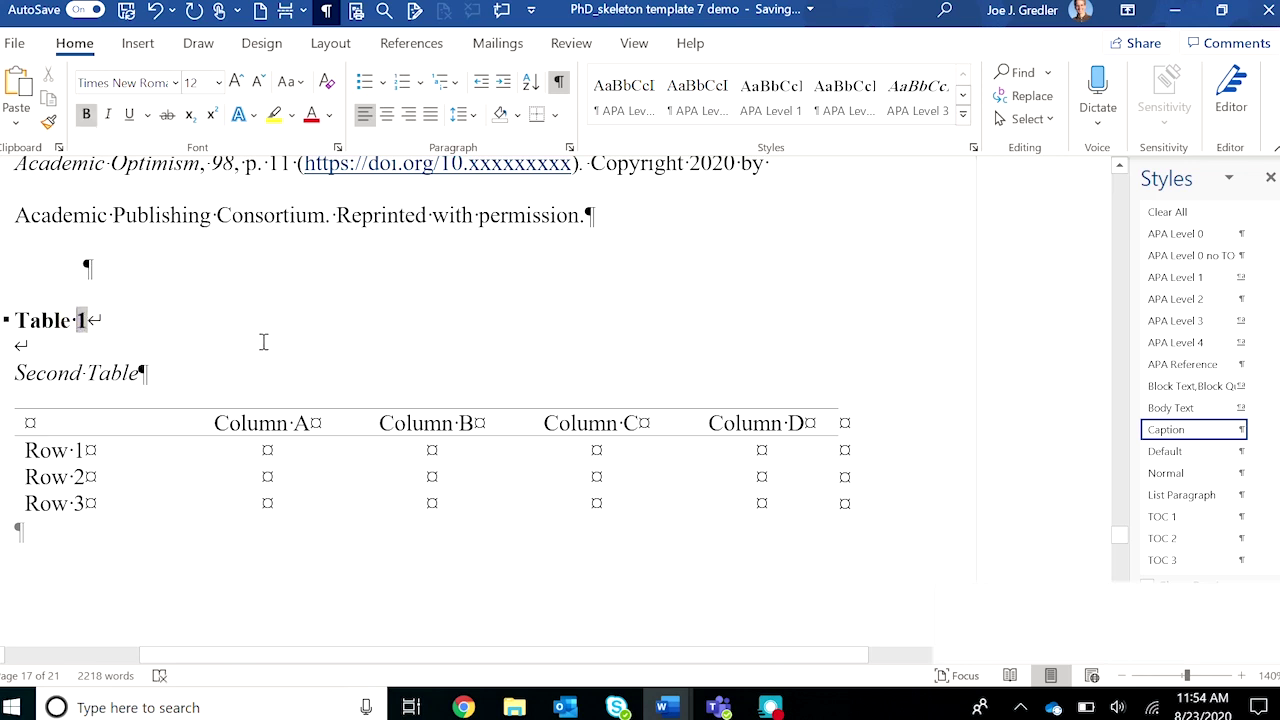
pyautogui.click(99, 325)
pyautogui.click(82, 325)
pyautogui.rightClick(82, 325)
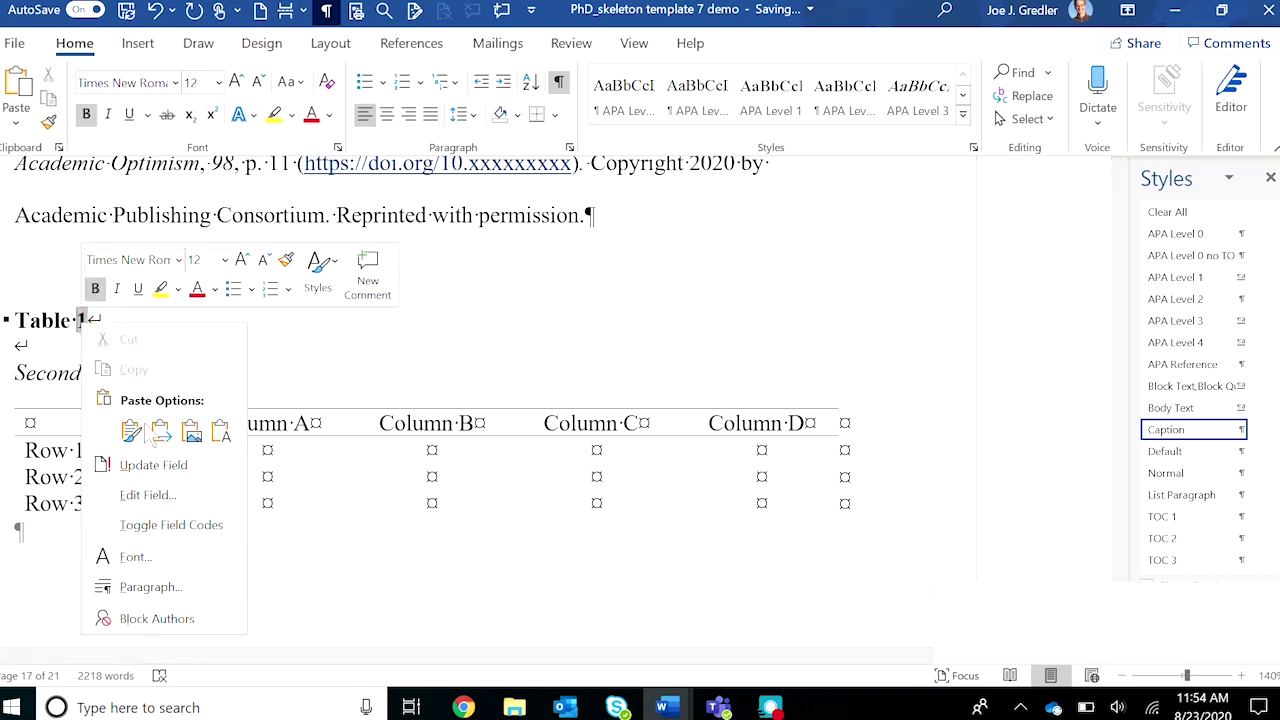
pyautogui.click(162, 465)
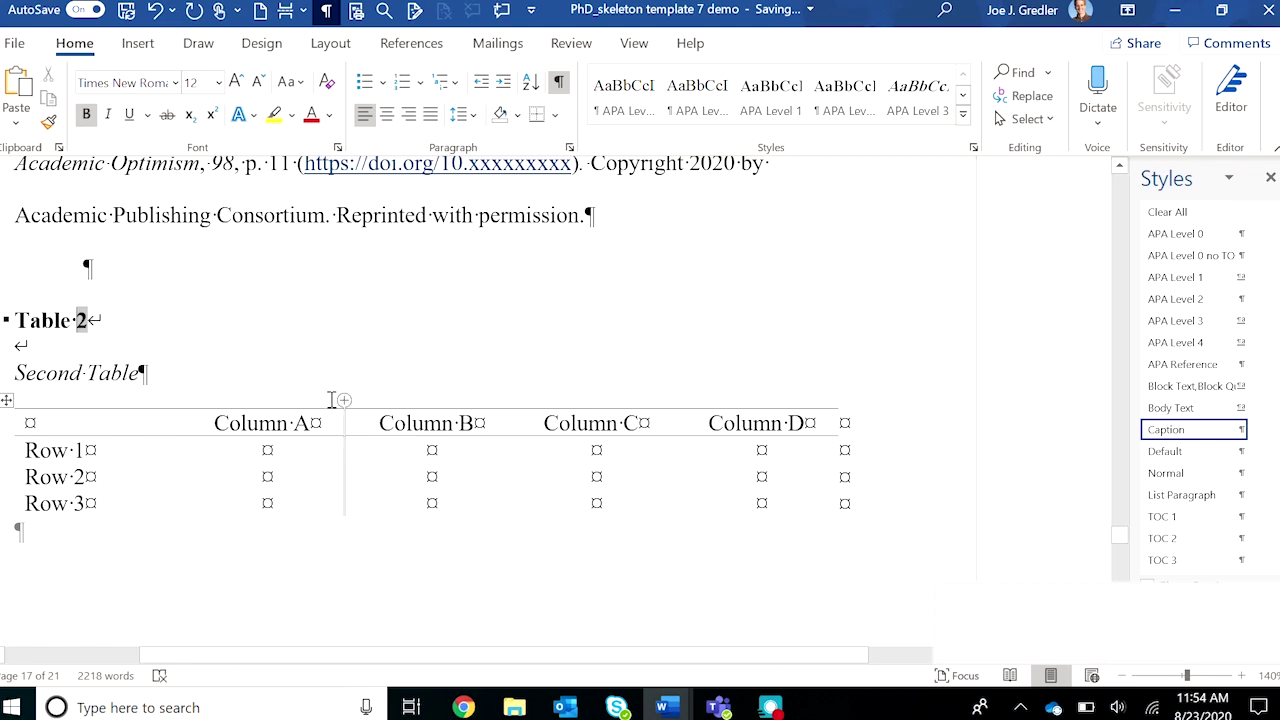
# Replace the third table's sample title with "Third Table"
pyautogui.scroll(10, 332, 398)
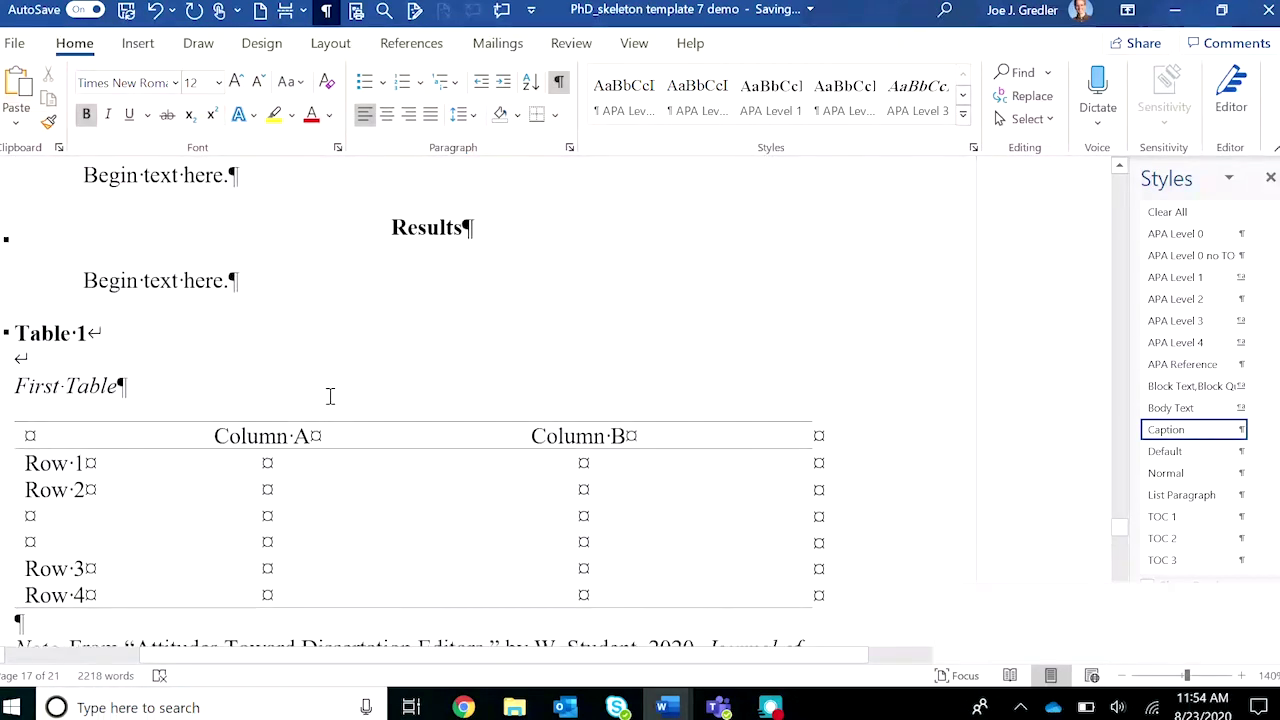
pyautogui.scroll(-12, 330, 396)
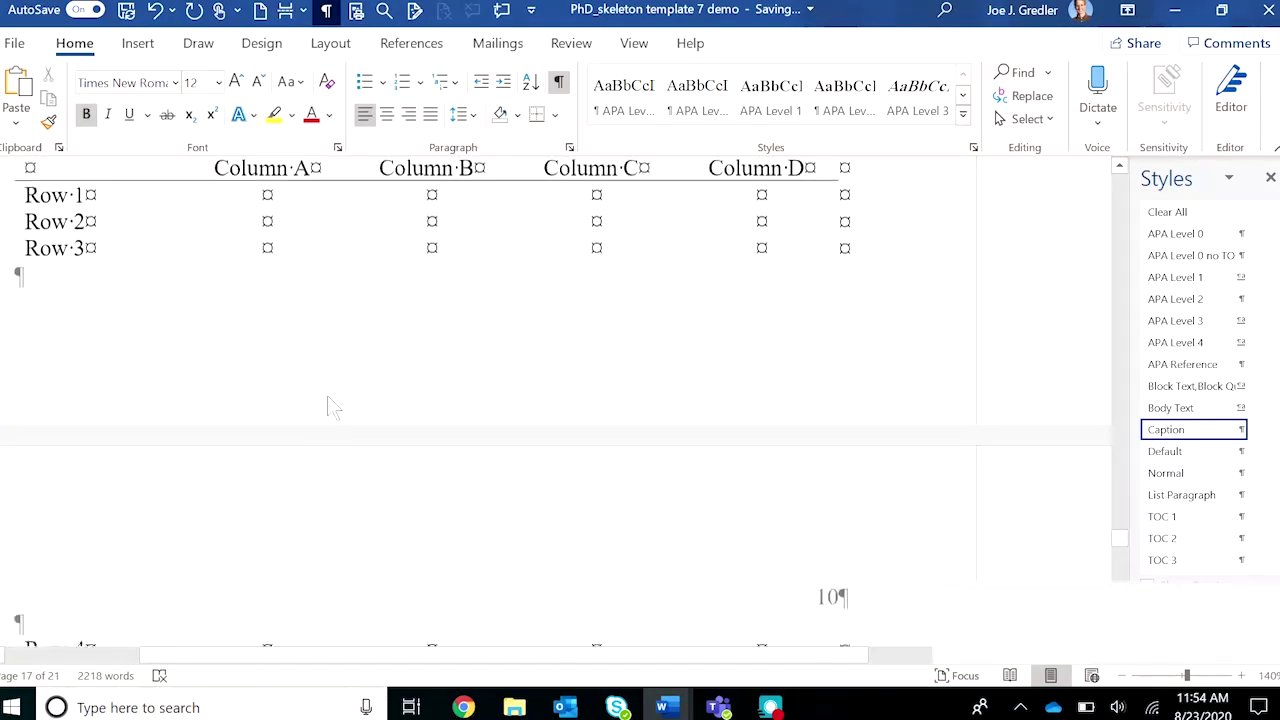
pyautogui.scroll(-8, 327, 395)
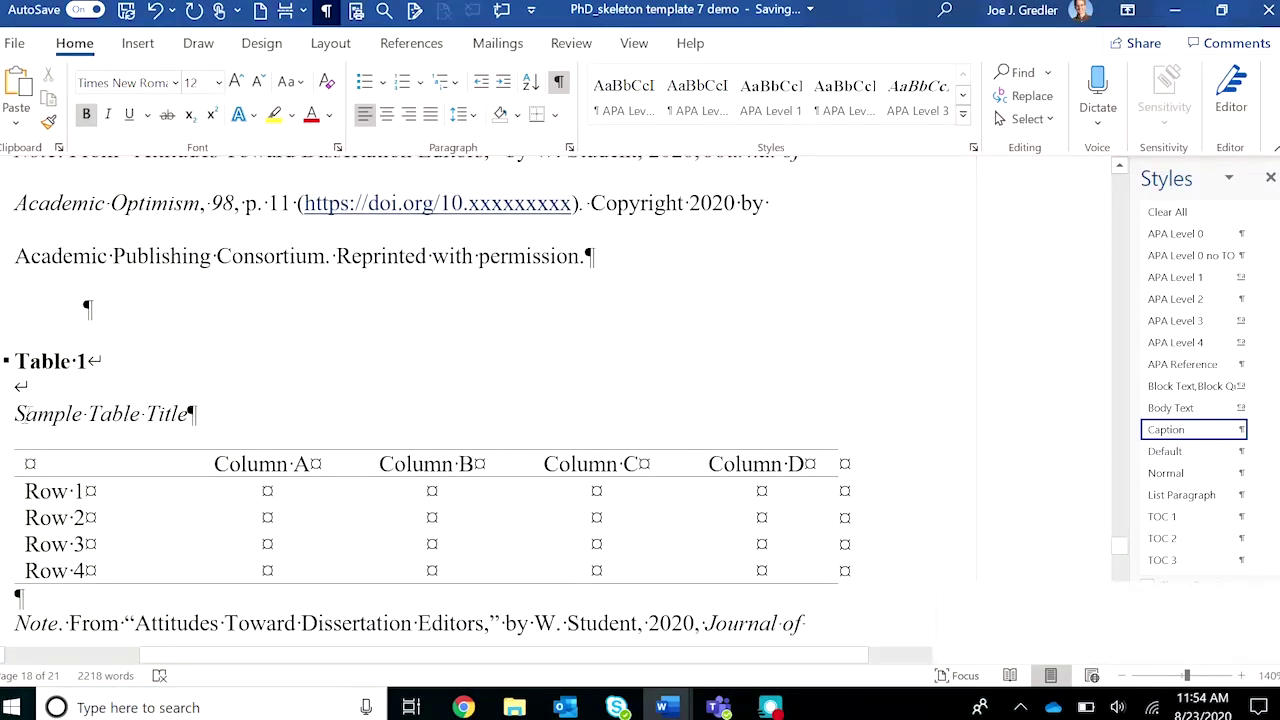
pyautogui.moveTo(16, 413); pyautogui.dragTo(188, 413)
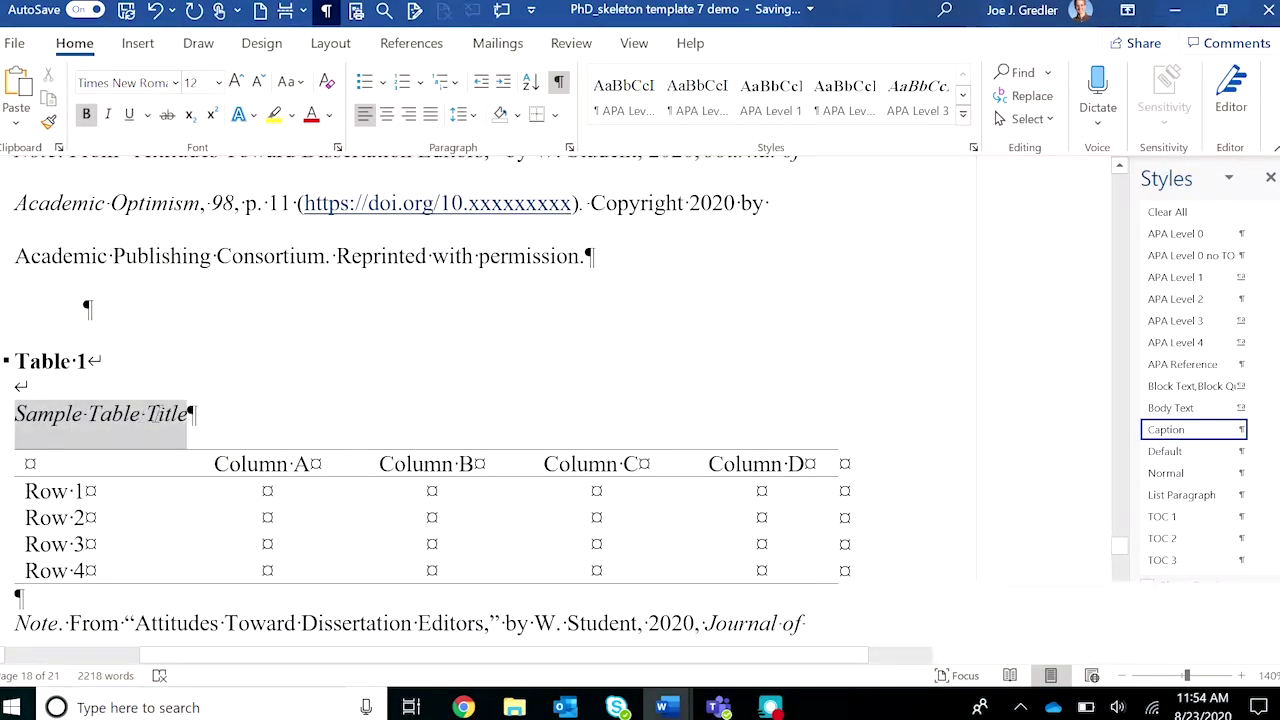
pyautogui.write('Thid')
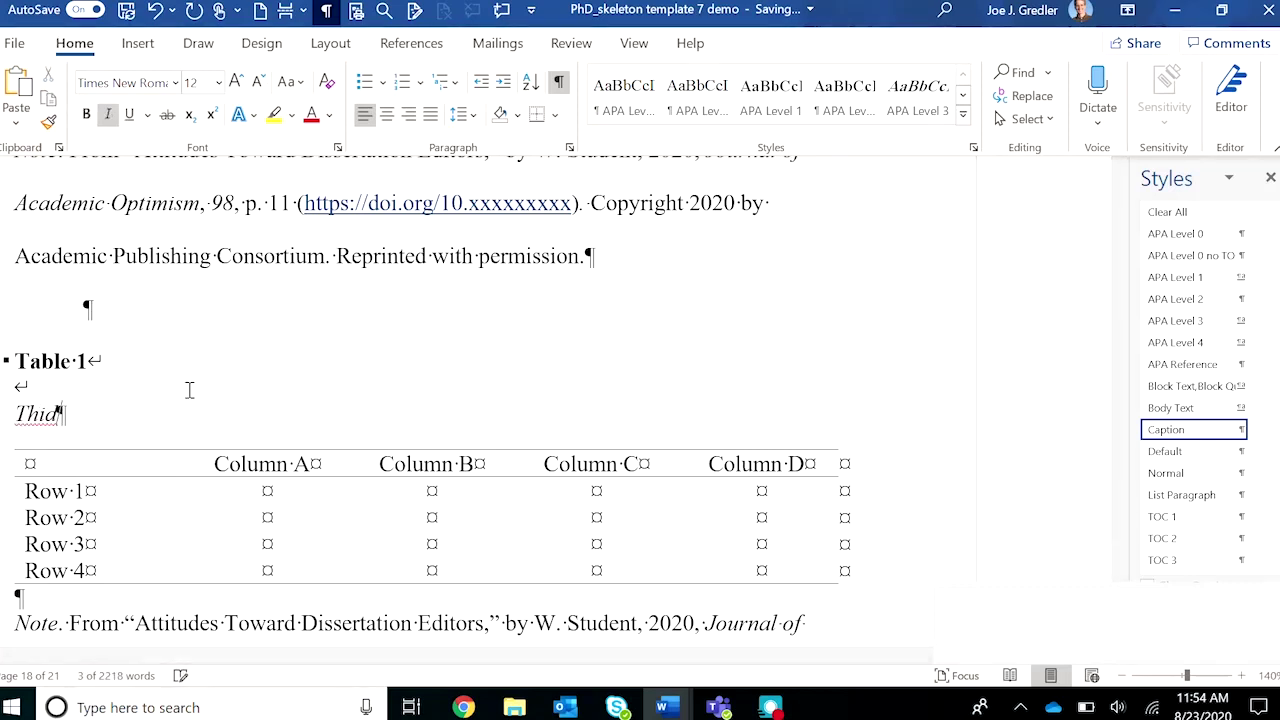
pyautogui.press('BackSpace')
pyautogui.write('rd Table')
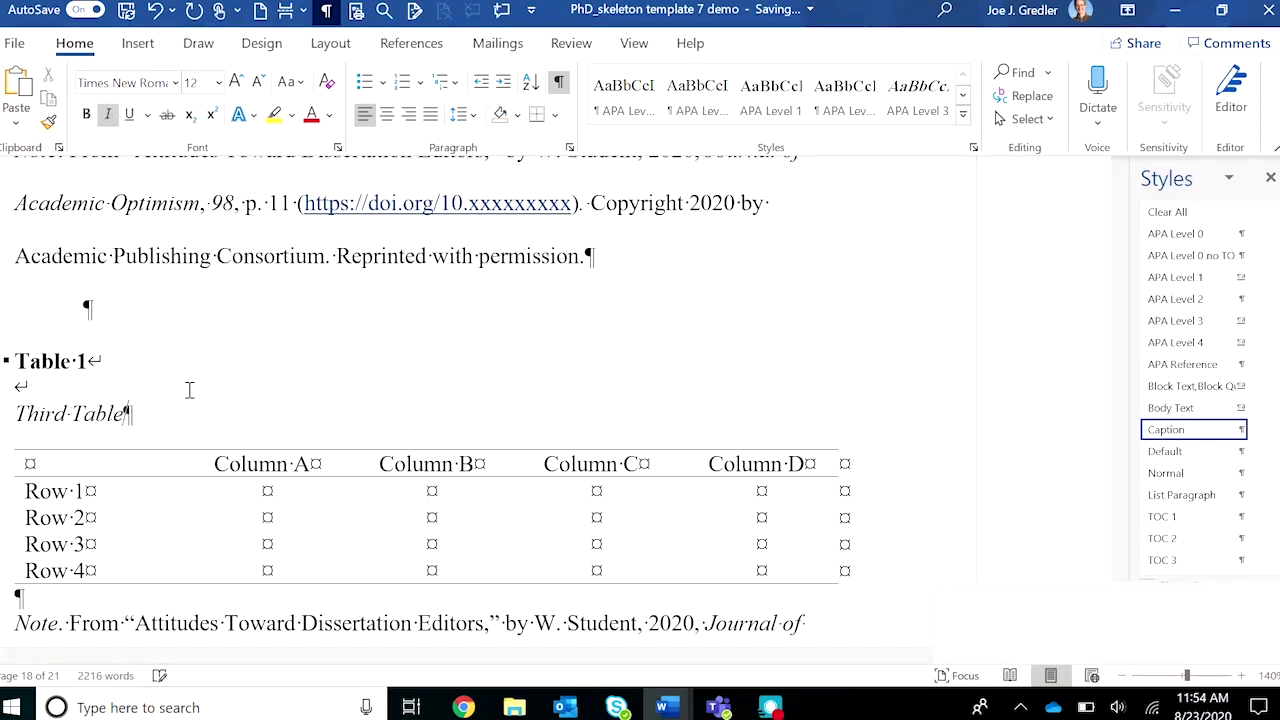
# Update the automatic number field in the third table's label
pyautogui.click(83, 362)
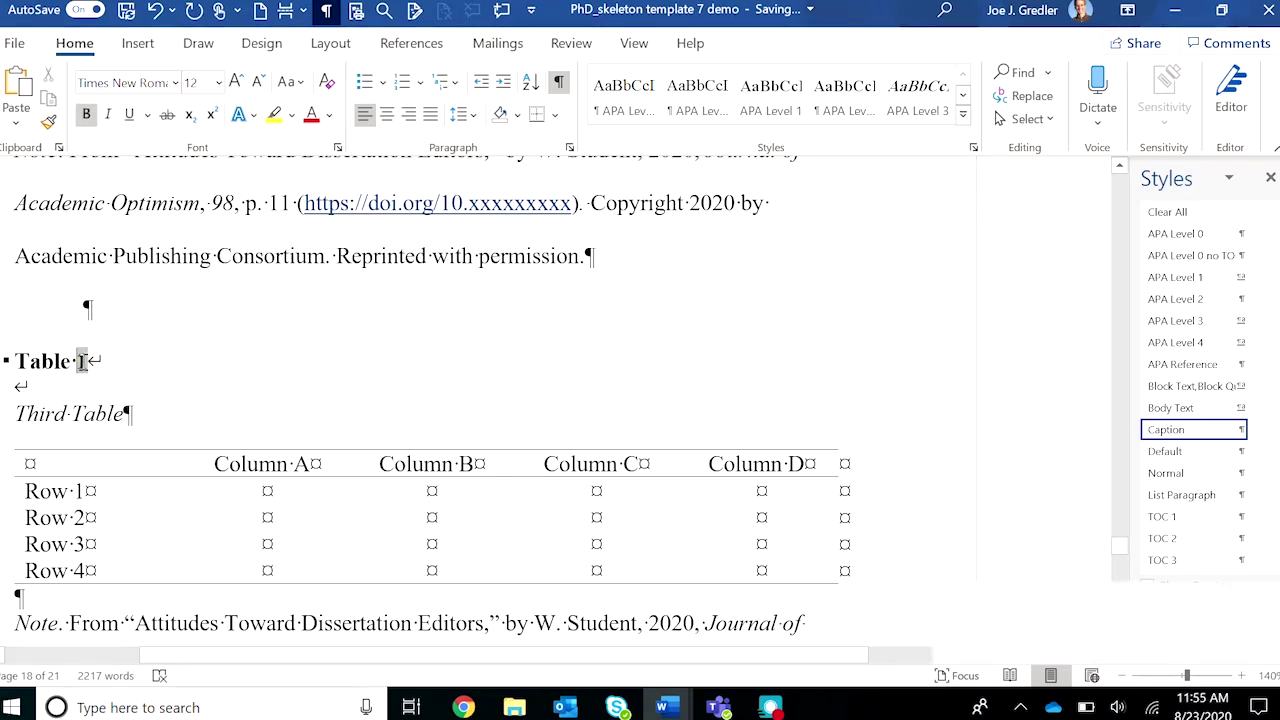
pyautogui.rightClick(83, 362)
pyautogui.click(130, 577)
# Update the List of Tables field in the front matter so it rebuilds from the current table captions
pyautogui.moveTo(1124, 552); pyautogui.dragTo(1133, 318)
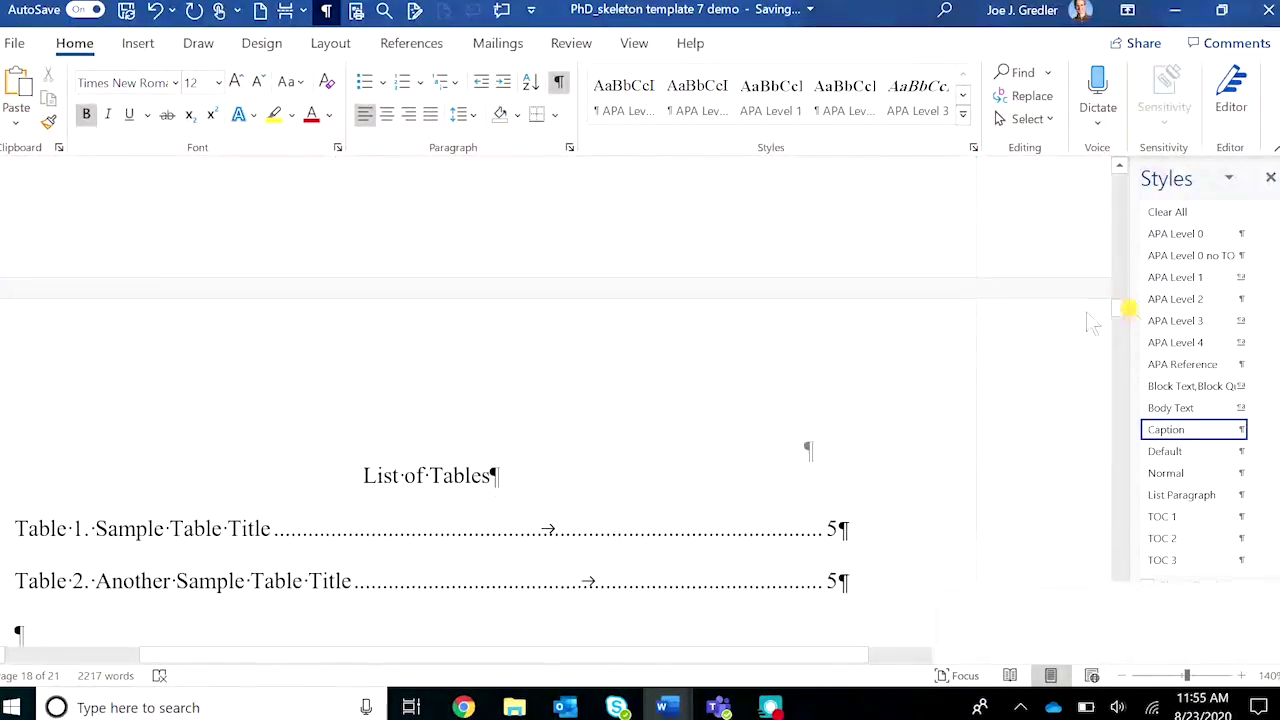
pyautogui.scroll(-3, 480, 511)
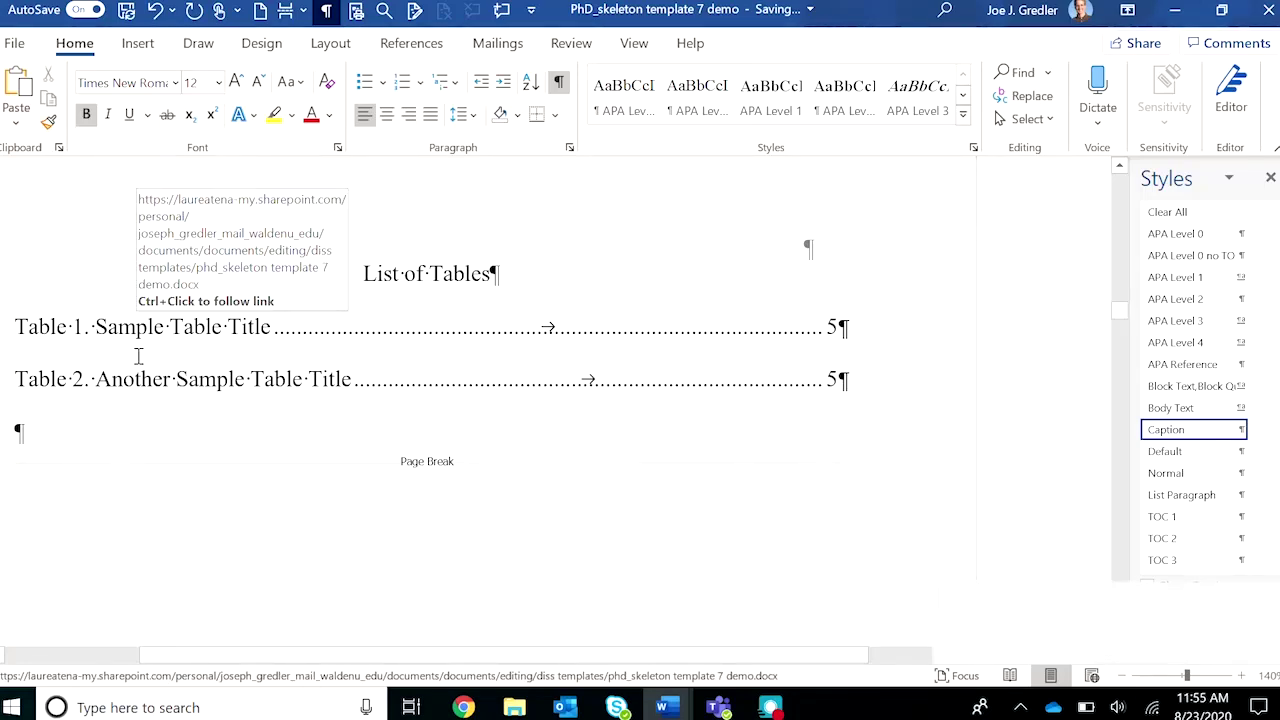
pyautogui.click(108, 328)
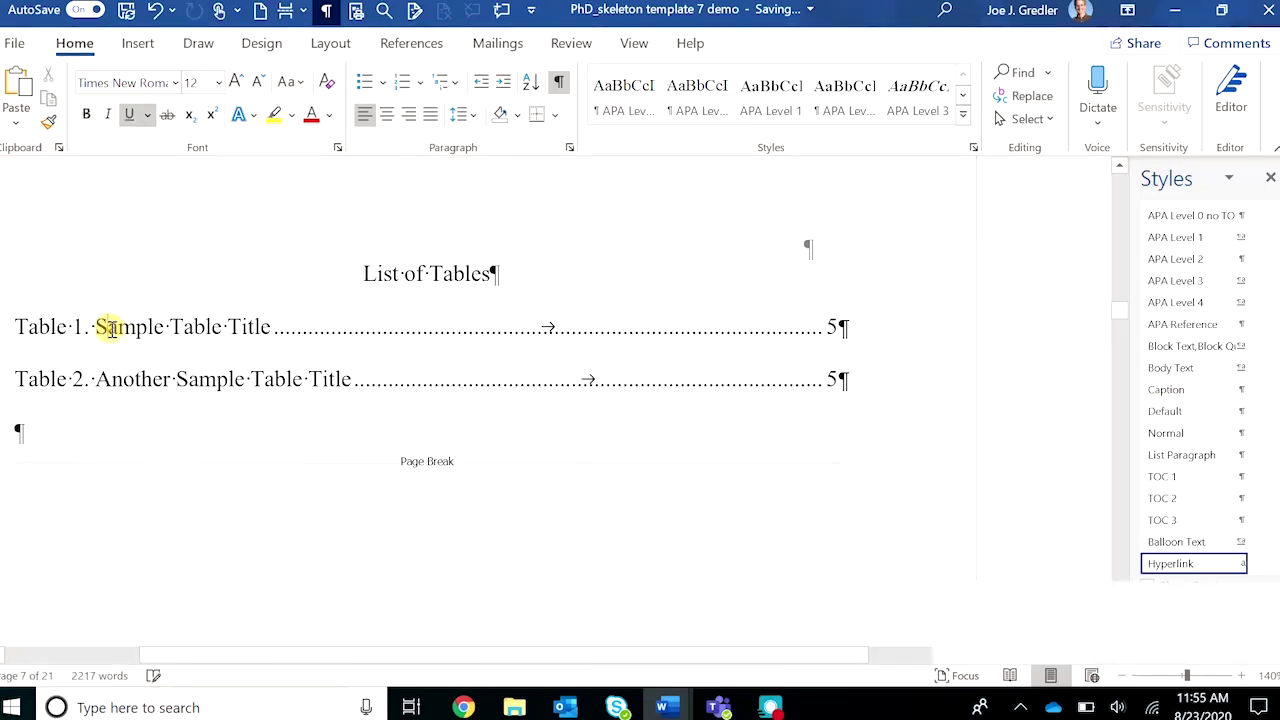
pyautogui.click(62, 333)
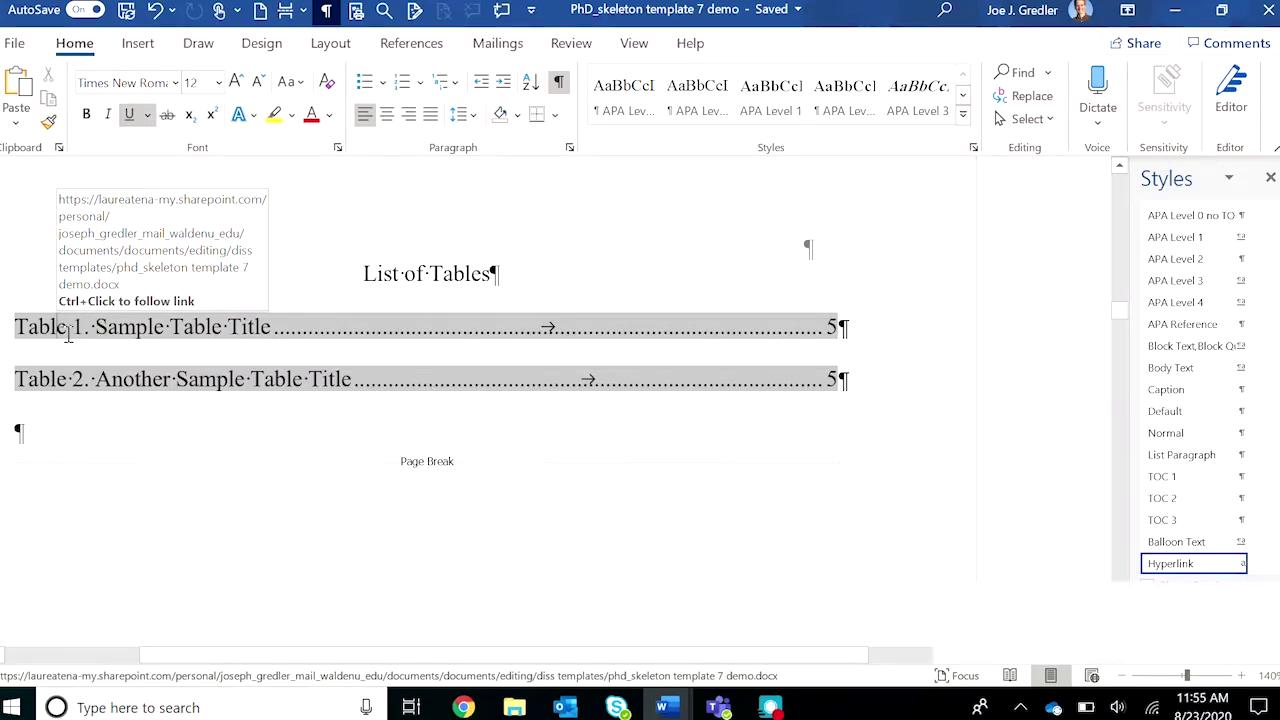
pyautogui.rightClick(68, 333)
pyautogui.click(162, 478)
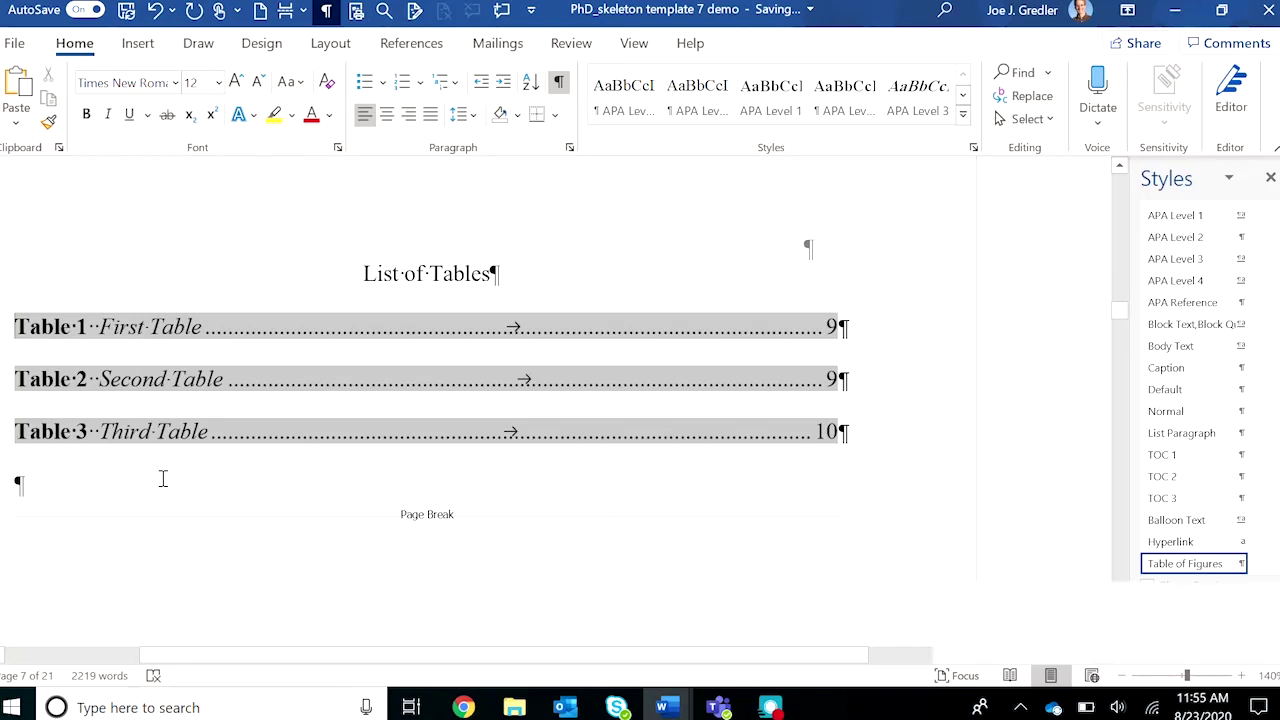
# Delete the extra space before the title in each of the three List of Tables entries
pyautogui.click(103, 331)
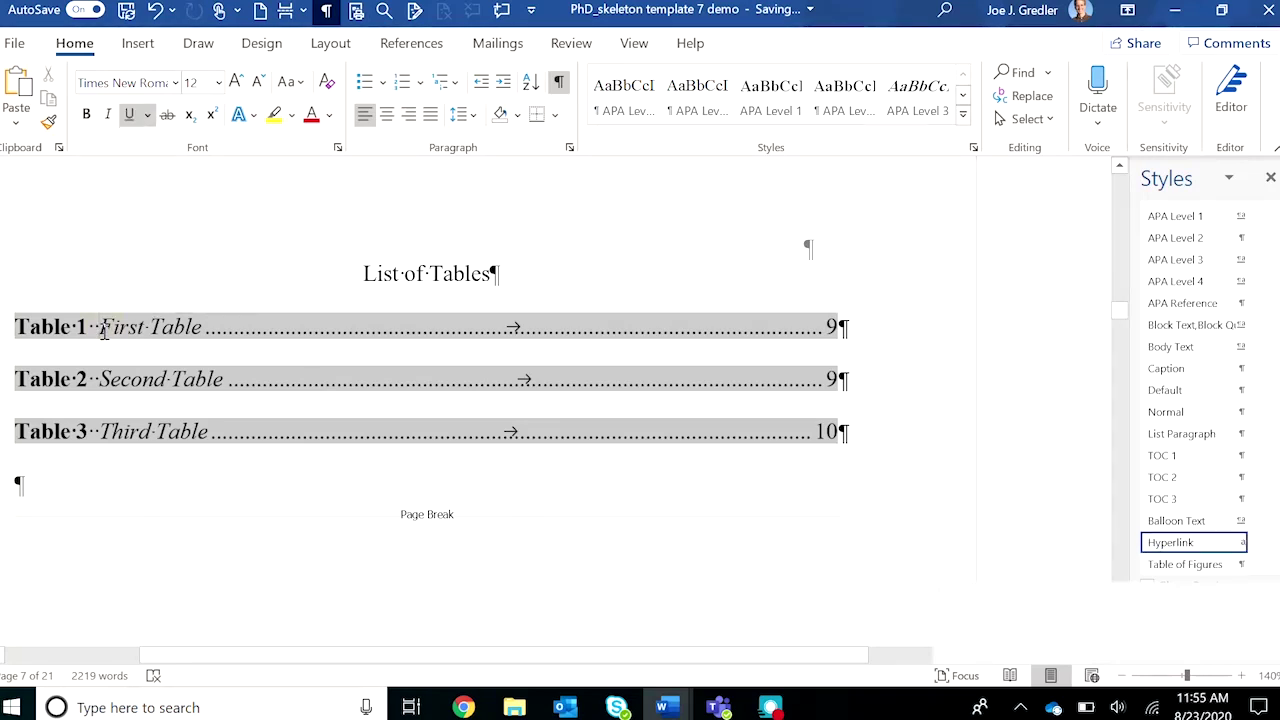
pyautogui.press('BackSpace')
pyautogui.click(101, 380)
pyautogui.press('BackSpace')
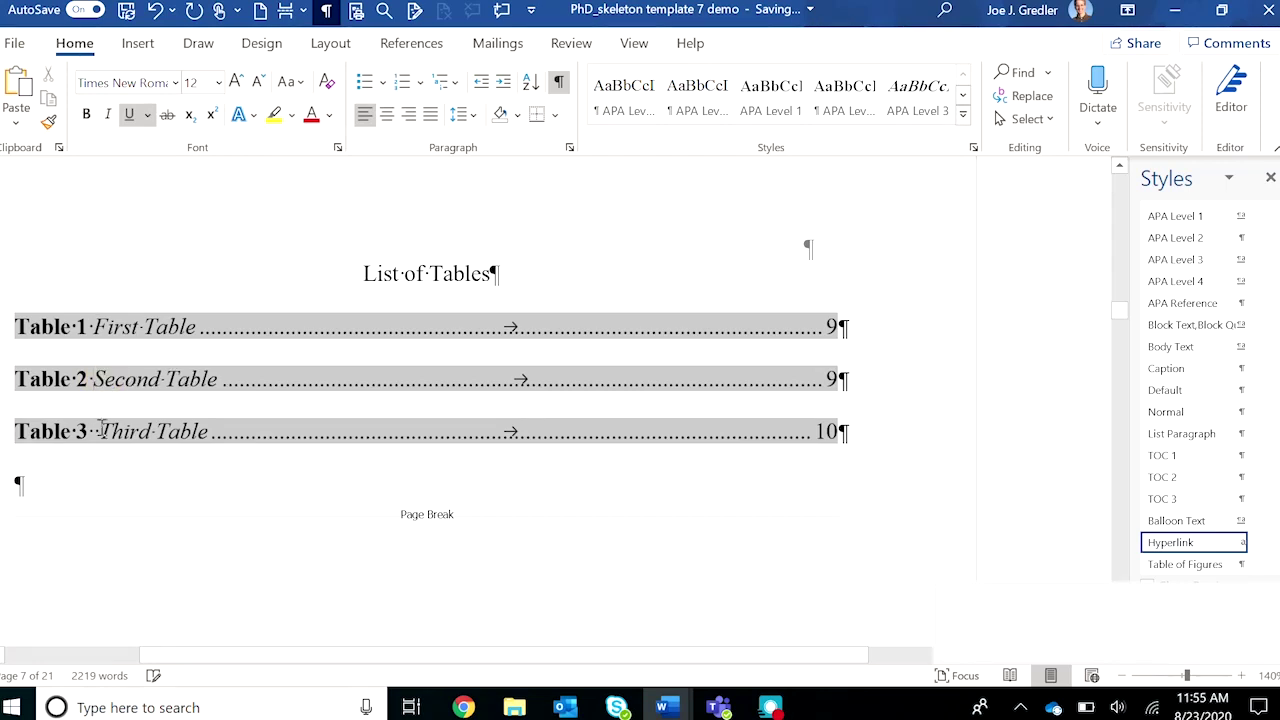
pyautogui.click(97, 431)
pyautogui.press('BackSpace')
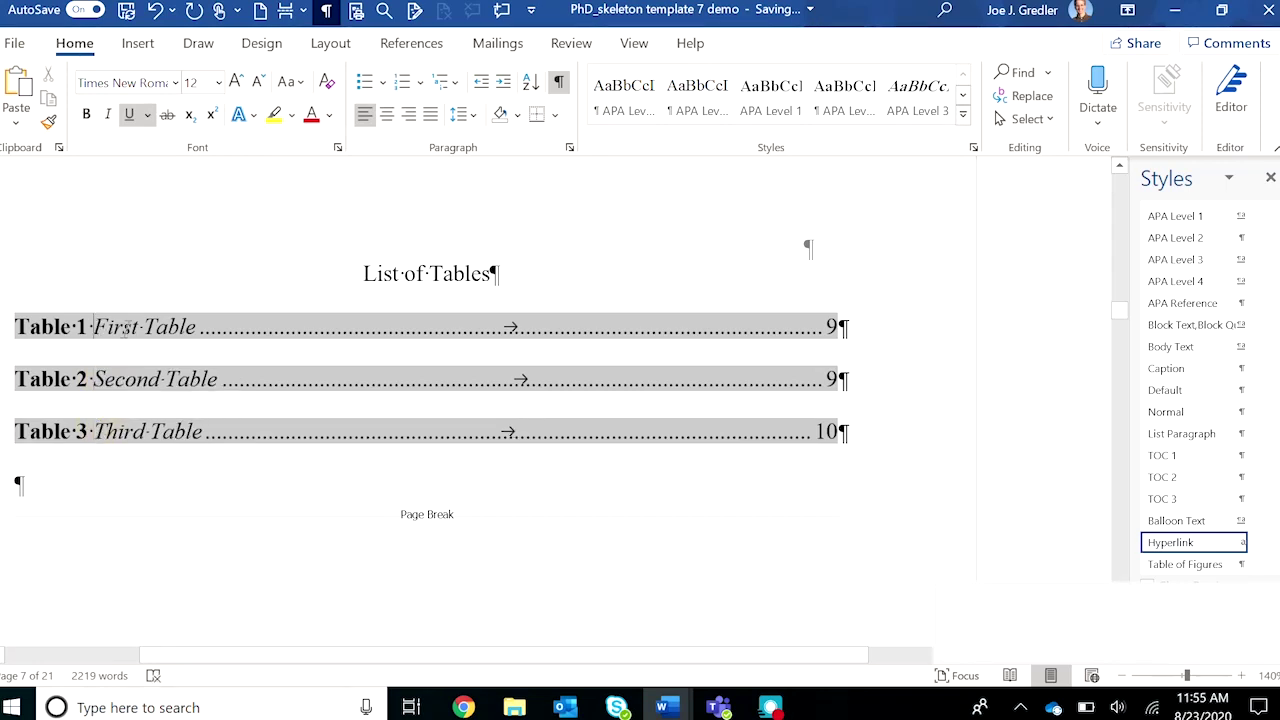
# Remove the italics from the titles First Table, Second Table and Third Table in the List of Tables
pyautogui.moveTo(124, 329); pyautogui.dragTo(200, 329)
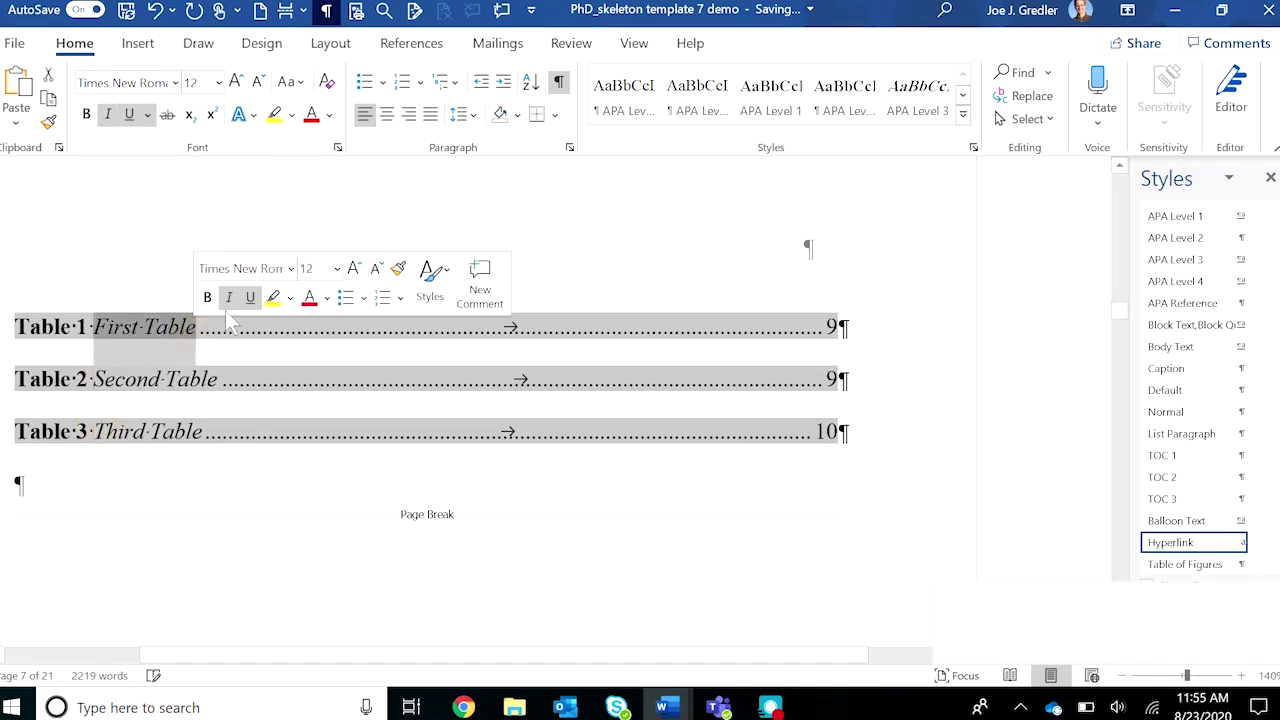
pyautogui.click(228, 299)
pyautogui.moveTo(94, 380); pyautogui.dragTo(216, 380)
pyautogui.click(246, 344)
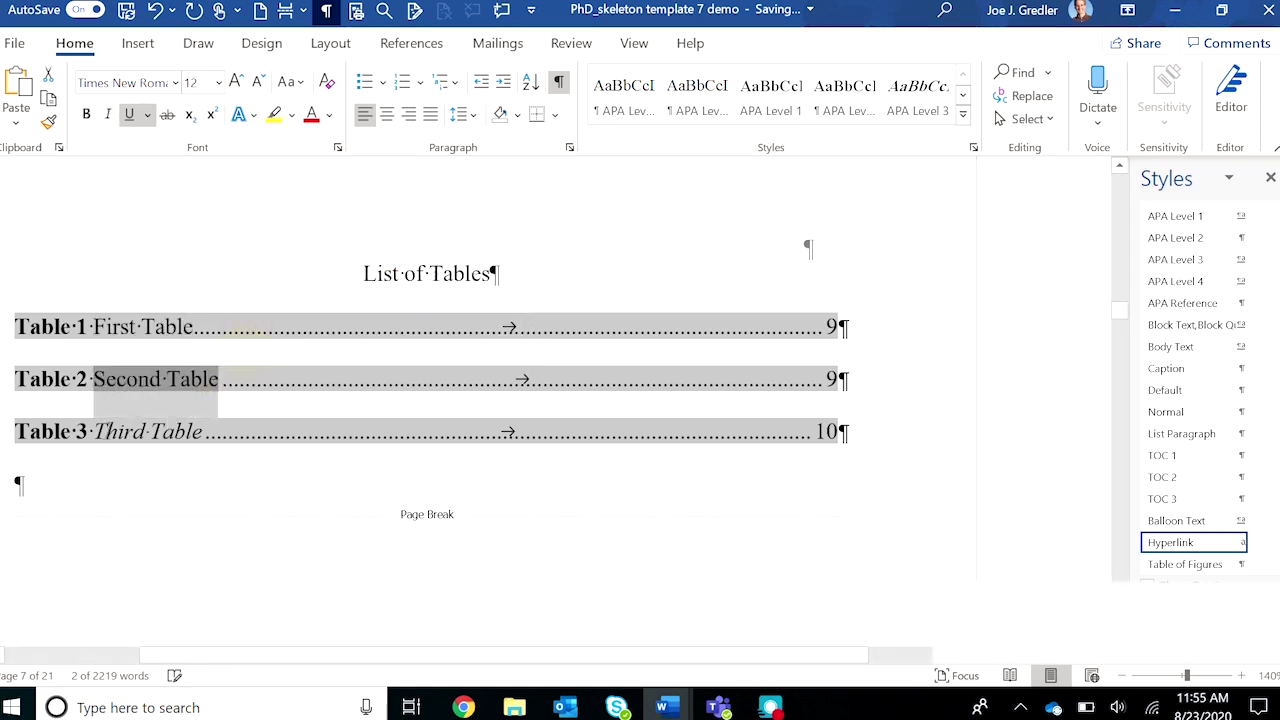
pyautogui.moveTo(94, 432); pyautogui.dragTo(204, 432)
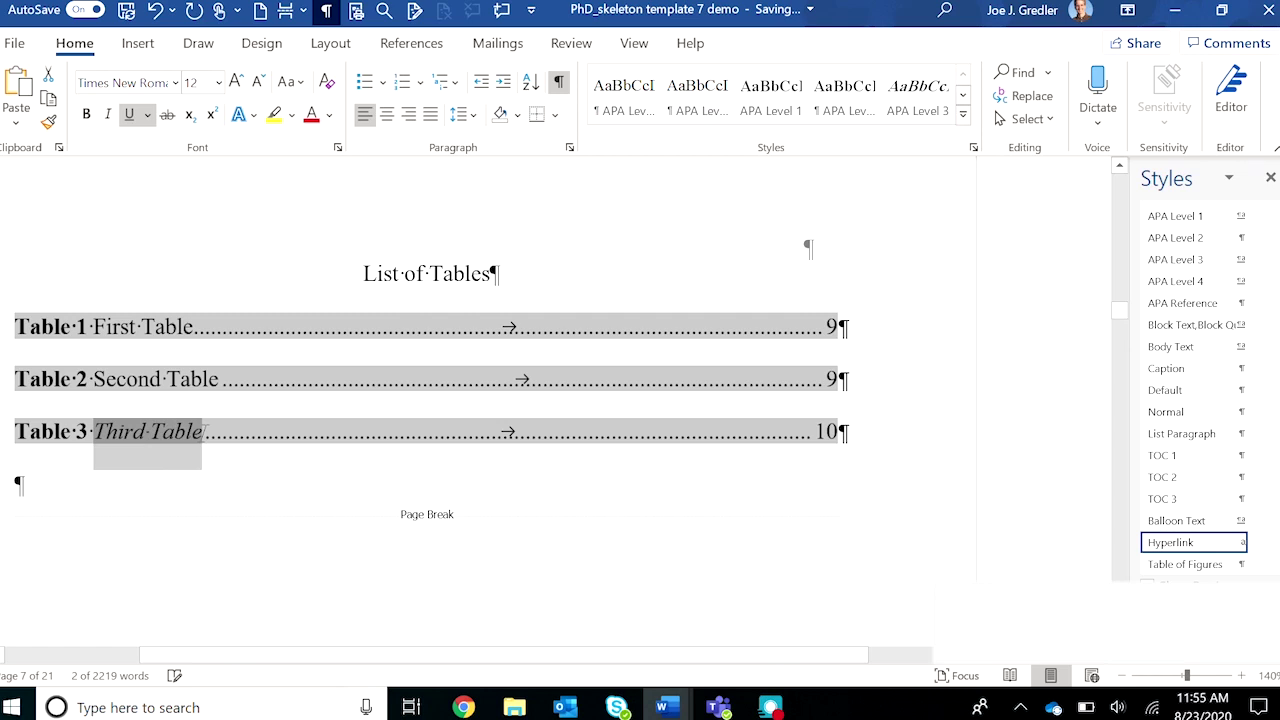
pyautogui.click(229, 406)
# Remove the bold from the labels Table 1, Table 2 and Table 3 in the List of Tables
pyautogui.click(16, 308)
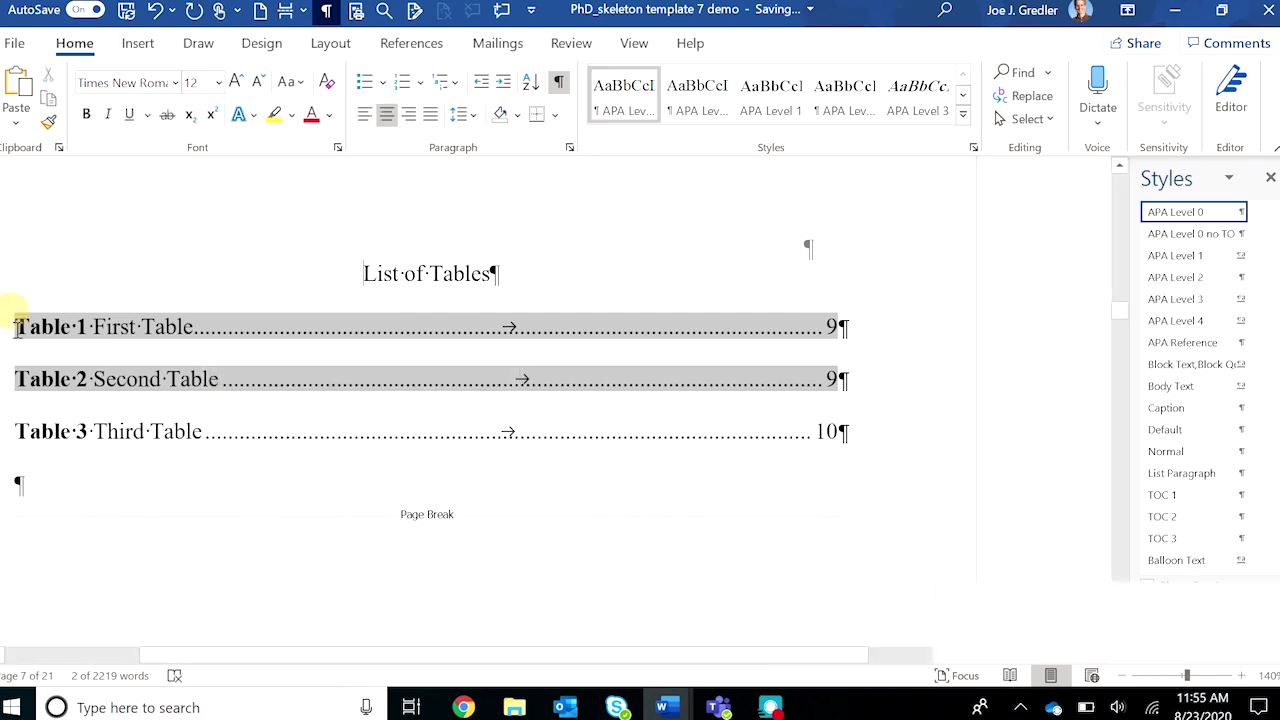
pyautogui.moveTo(17, 328); pyautogui.dragTo(88, 330)
pyautogui.click(96, 297)
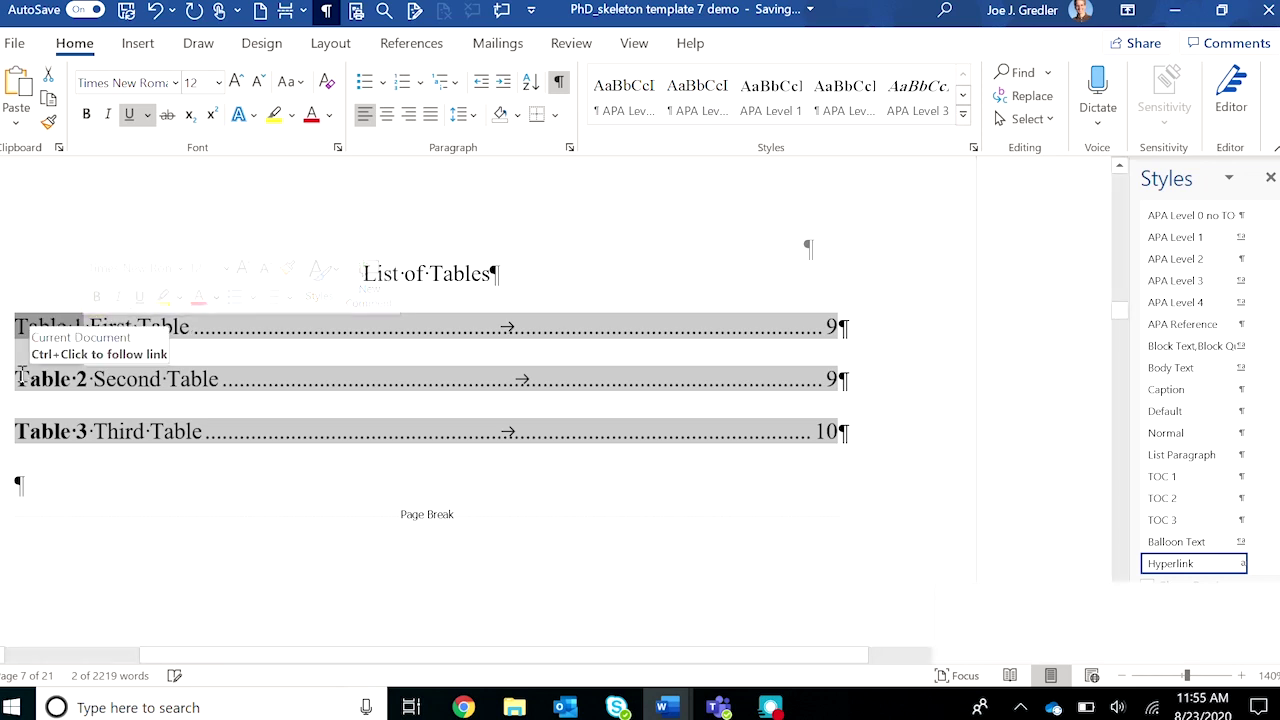
pyautogui.moveTo(20, 376)
pyautogui.mouseDown()
pyautogui.moveTo(86, 378)
pyautogui.moveTo(22, 380)
pyautogui.mouseUp()
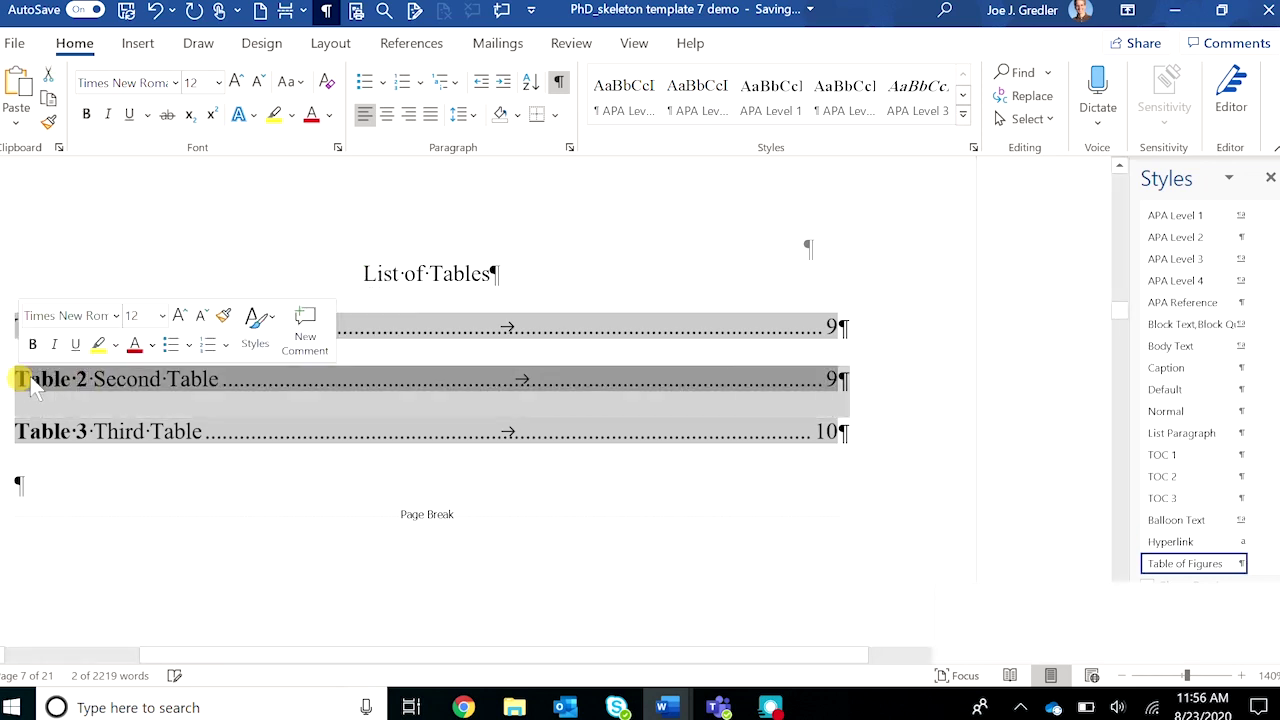
pyautogui.click(32, 343)
pyautogui.click(32, 343)
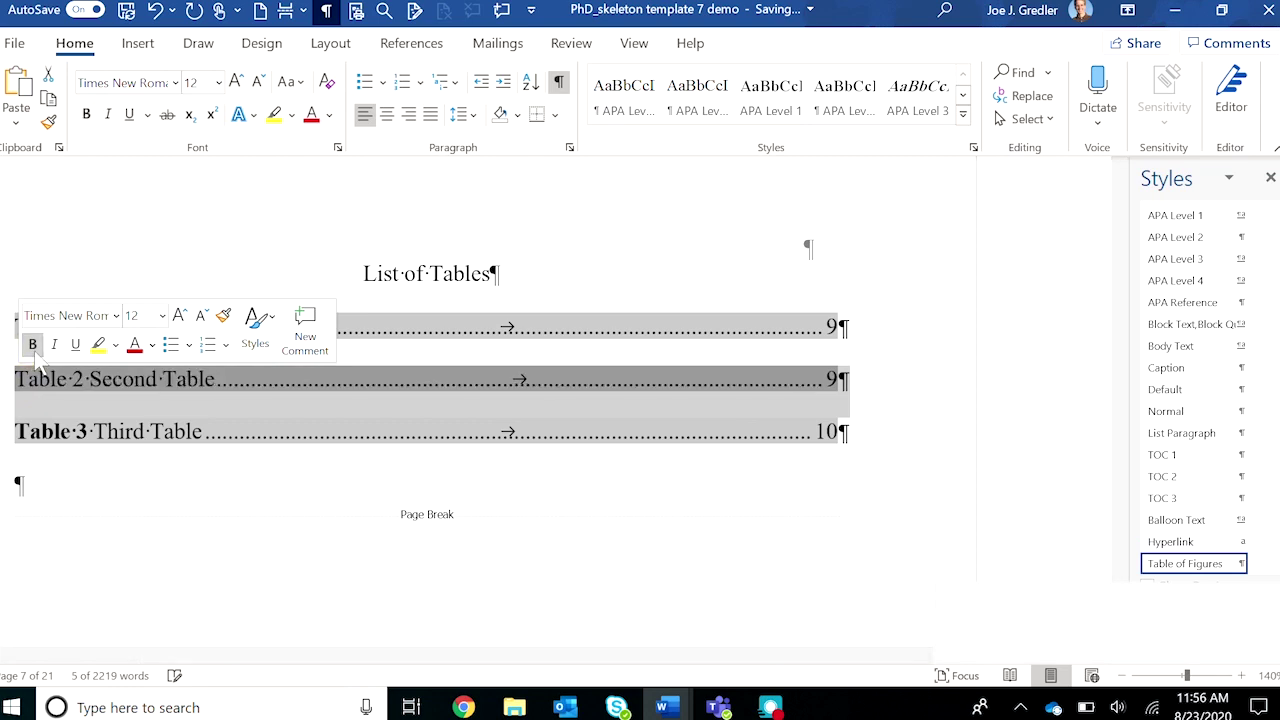
pyautogui.click(50, 428)
pyautogui.tripleClick(18, 431)
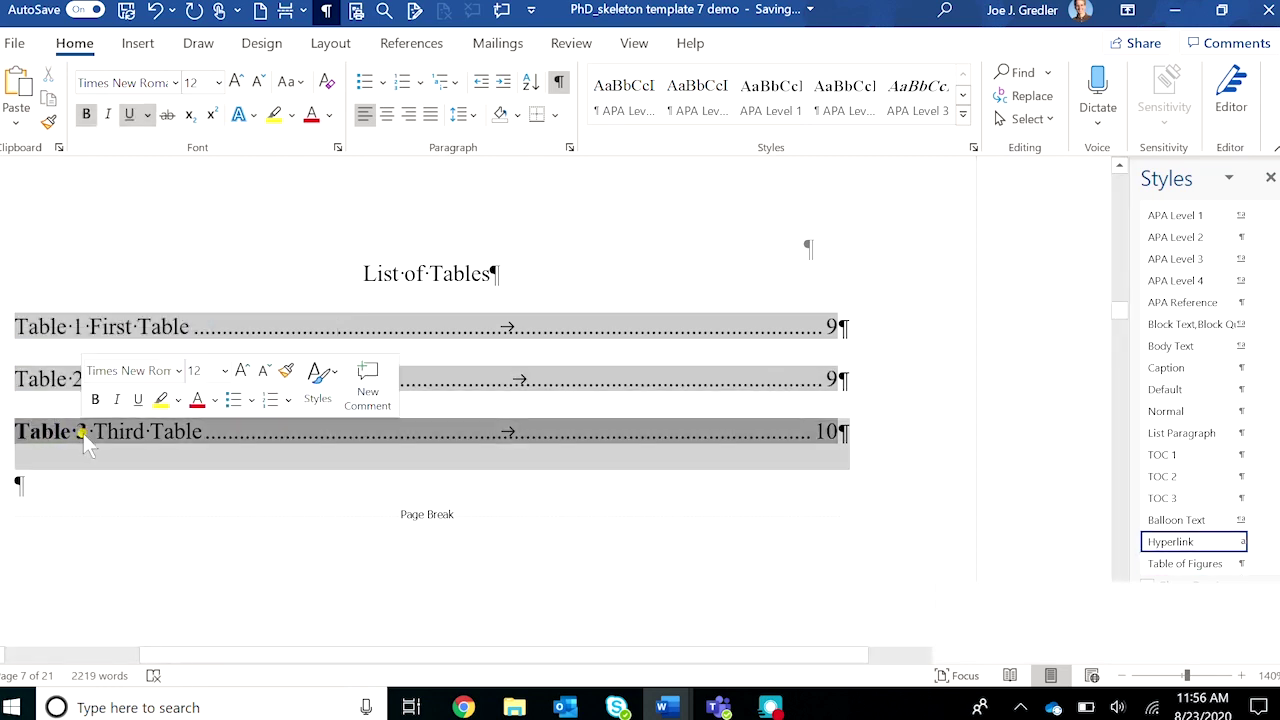
pyautogui.click(95, 399)
pyautogui.click(95, 399)
pyautogui.click(103, 477)
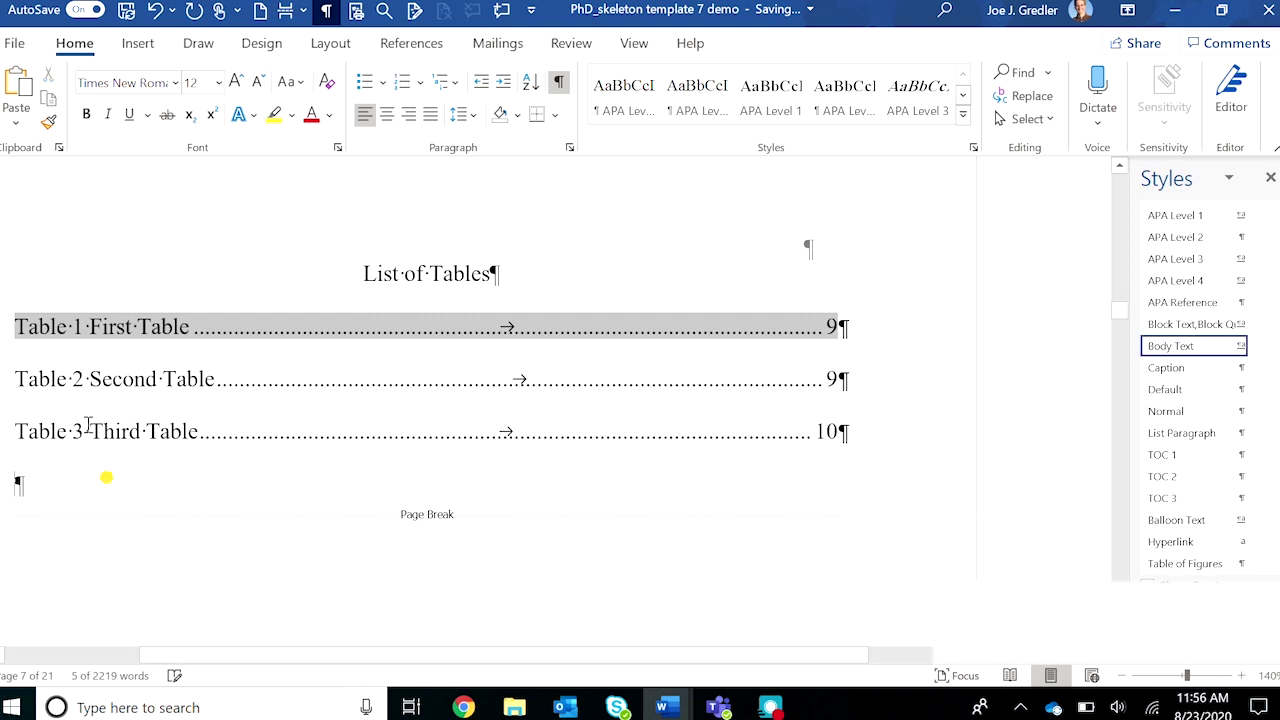
# Add a period after the table number in each of the three List of Tables entries
pyautogui.click(84, 335)
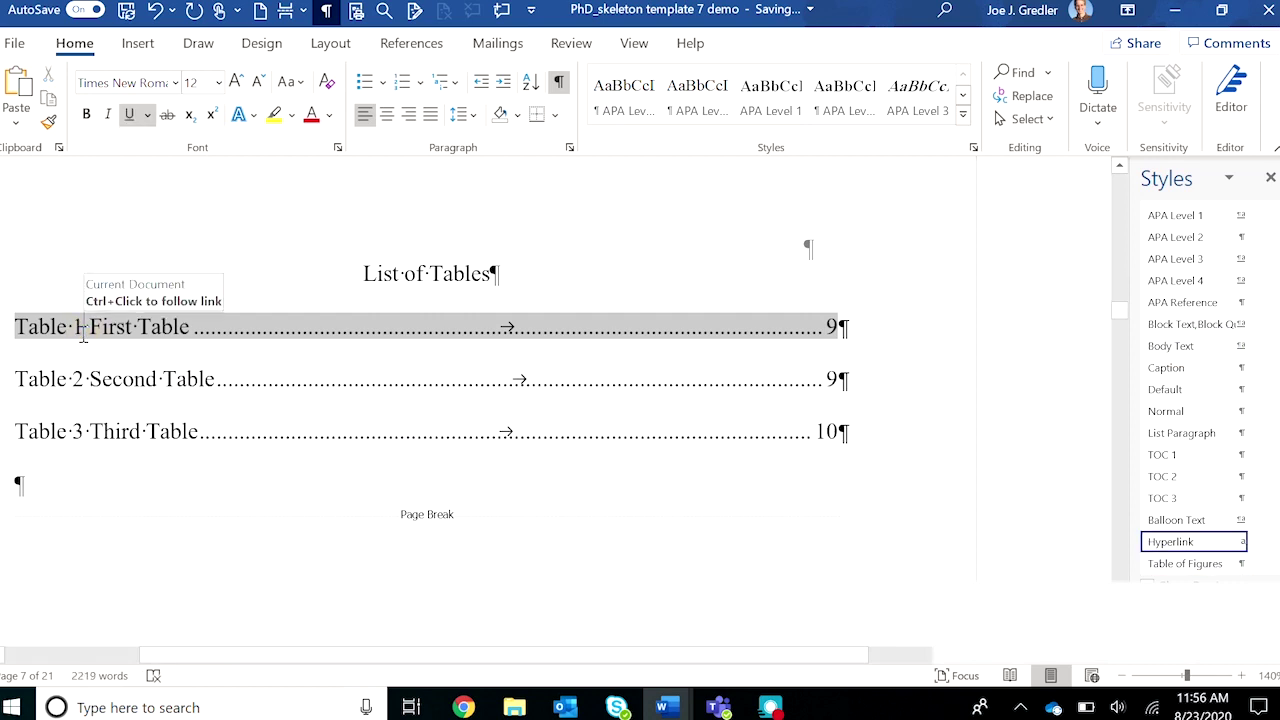
pyautogui.click(83, 385)
pyautogui.write('.')
pyautogui.click(84, 436)
pyautogui.write('.')
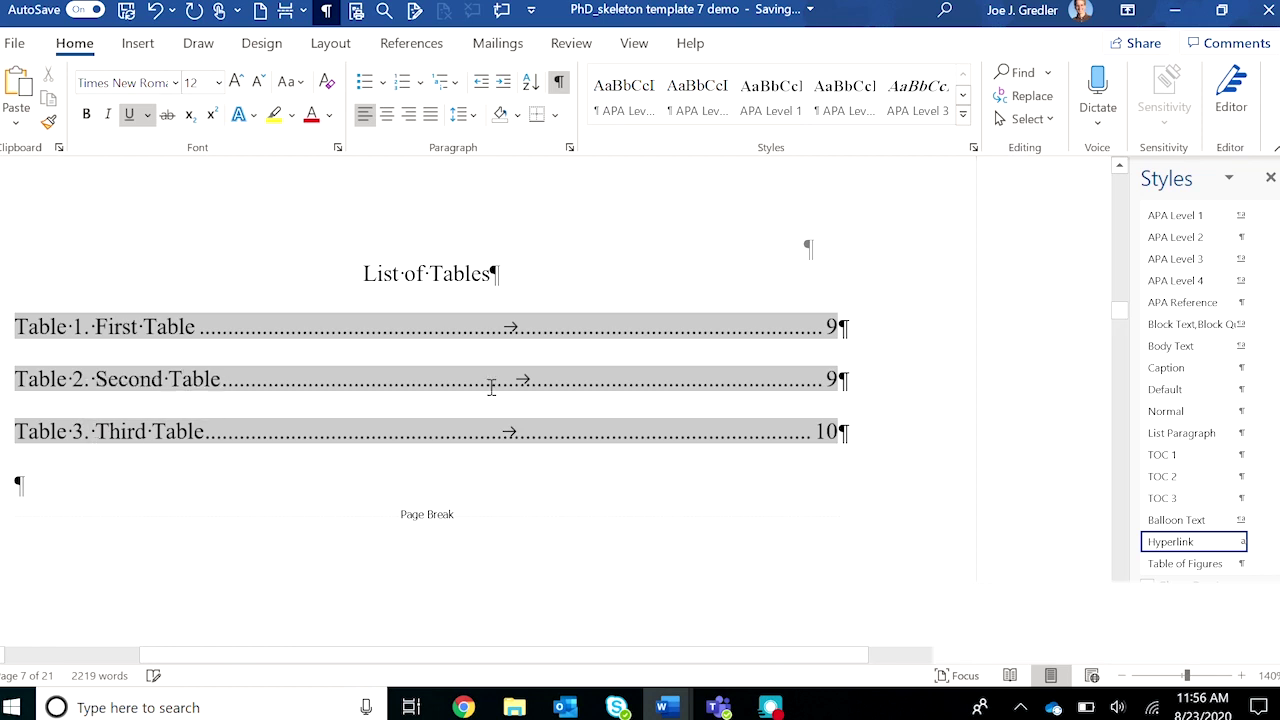